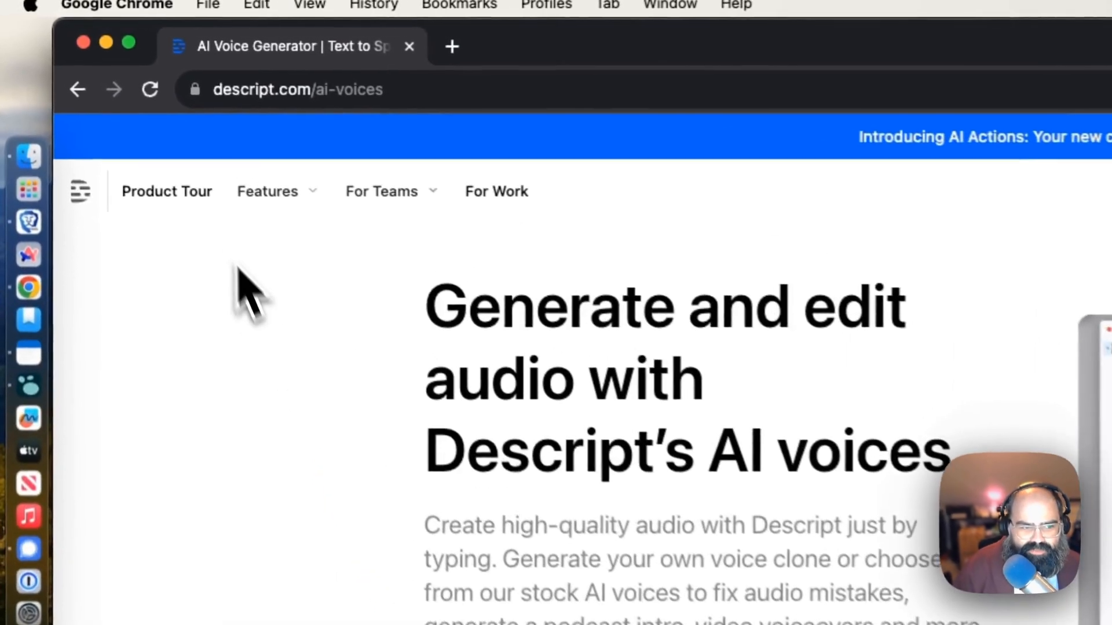
# - Examine the AI voices page's introduction and its sections on audio correction, voice cloning and stock speakers
pyautogui.click(139, 104)
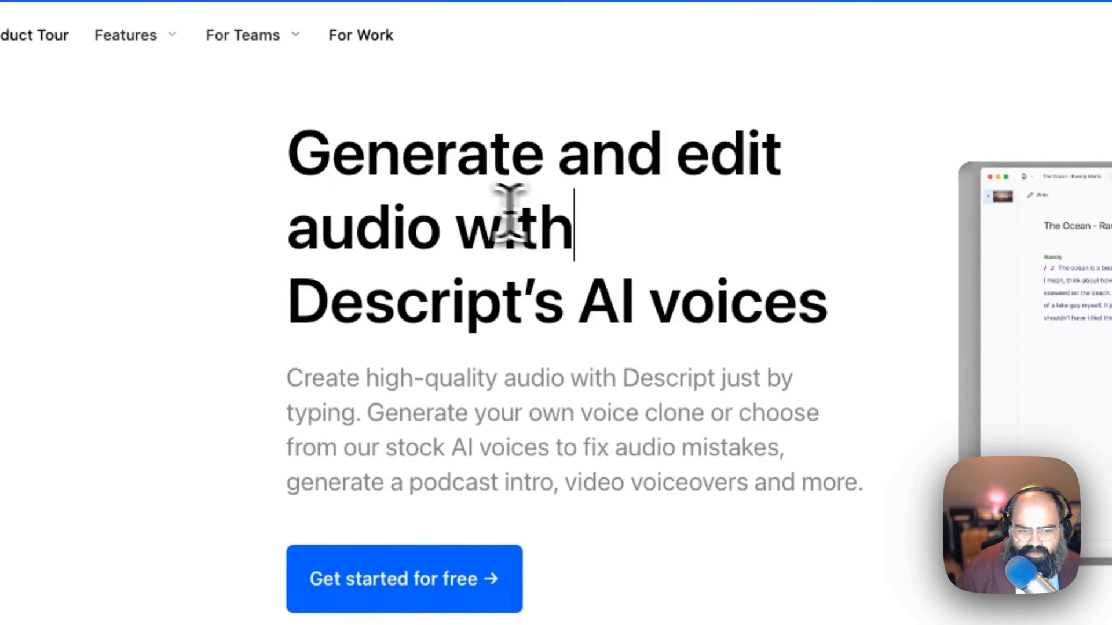
pyautogui.moveTo(295, 154); pyautogui.dragTo(617, 298)
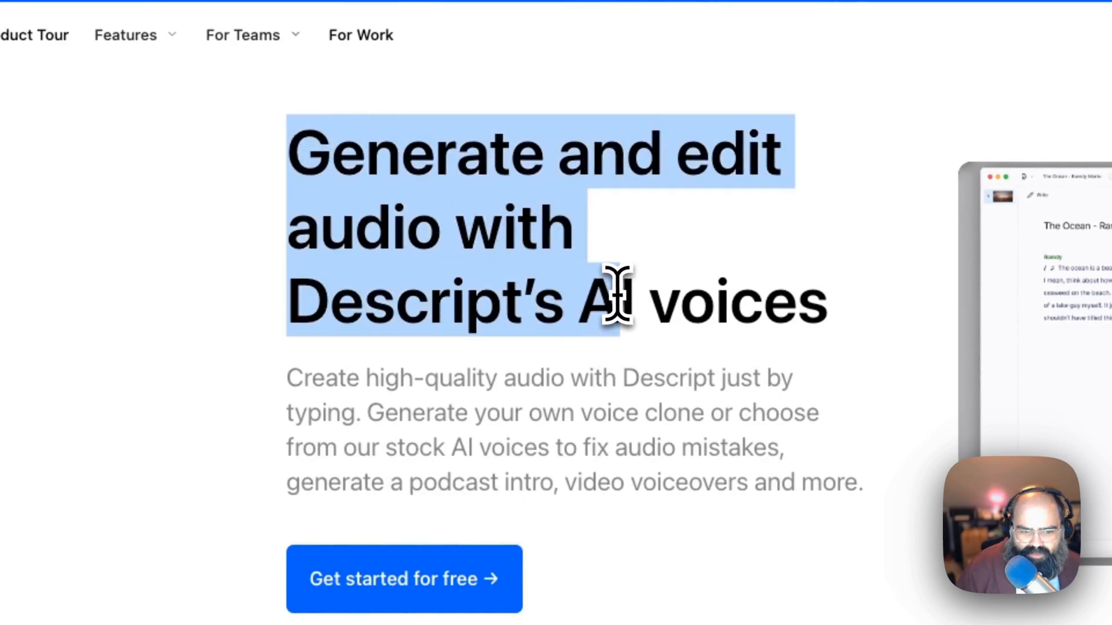
pyautogui.moveTo(614, 448); pyautogui.dragTo(742, 477)
pyautogui.scroll(-10, 721, 481)
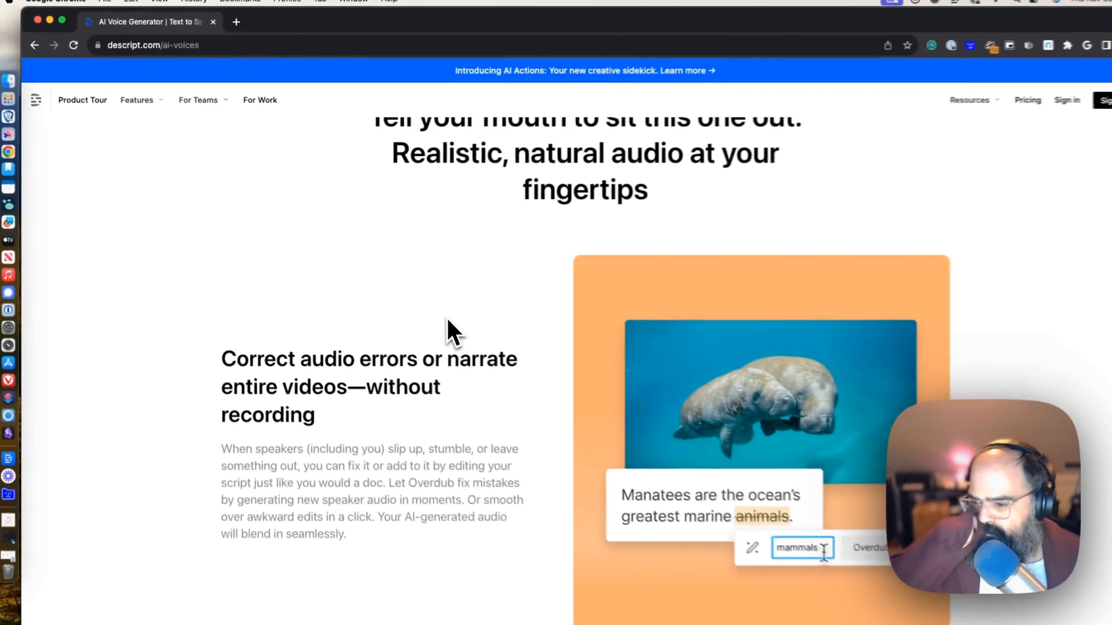
pyautogui.scroll(-6, 743, 461)
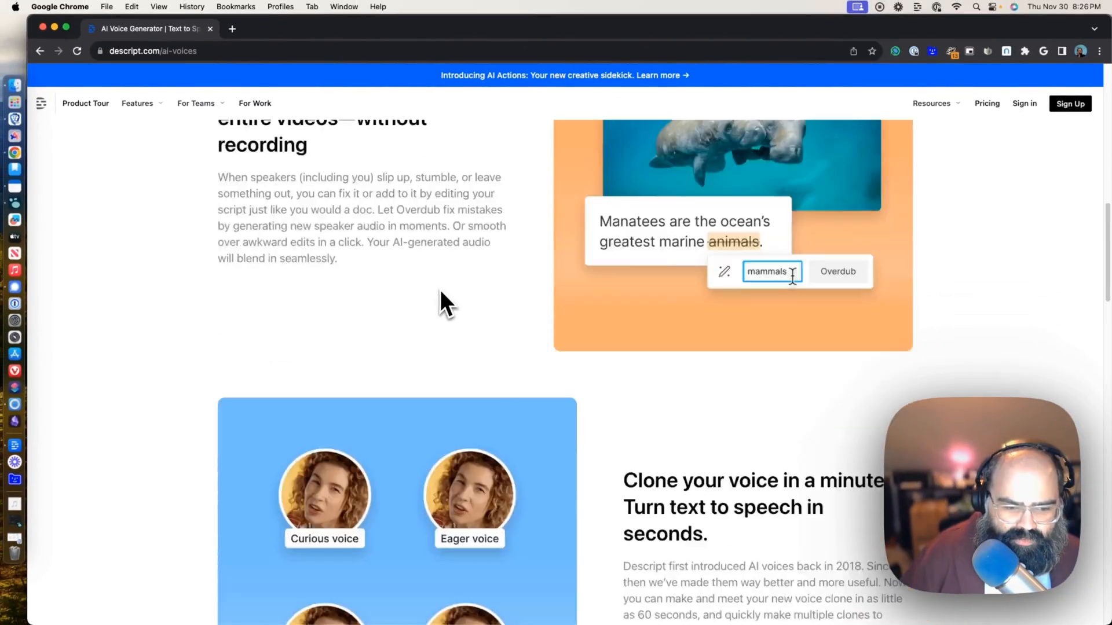
pyautogui.scroll(2, 734, 403)
pyautogui.scroll(10, 442, 289)
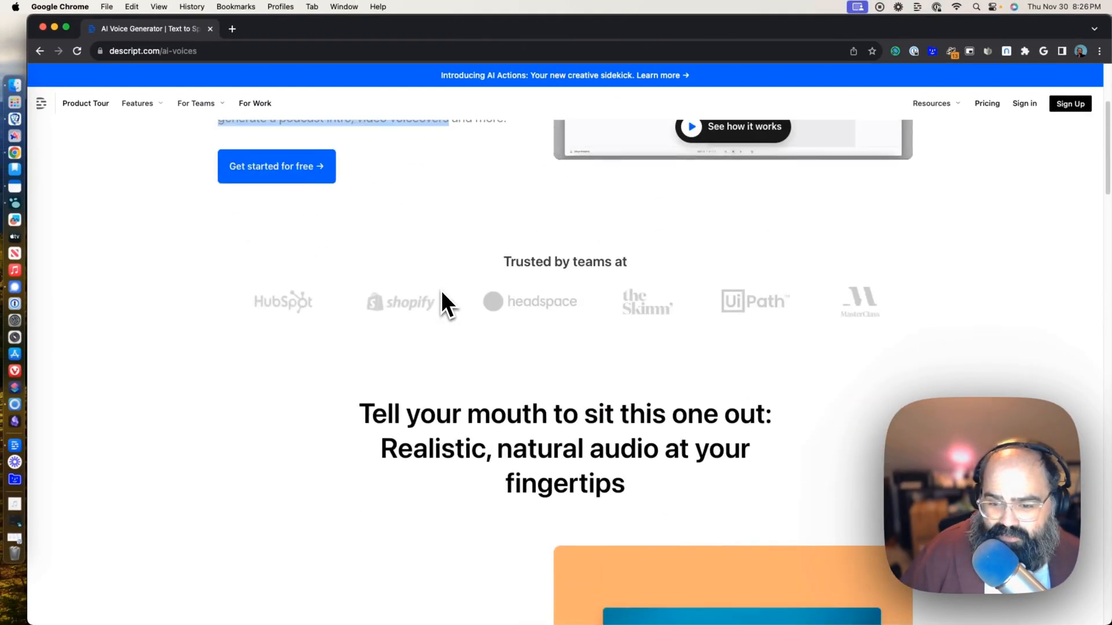
pyautogui.scroll(-12, 440, 290)
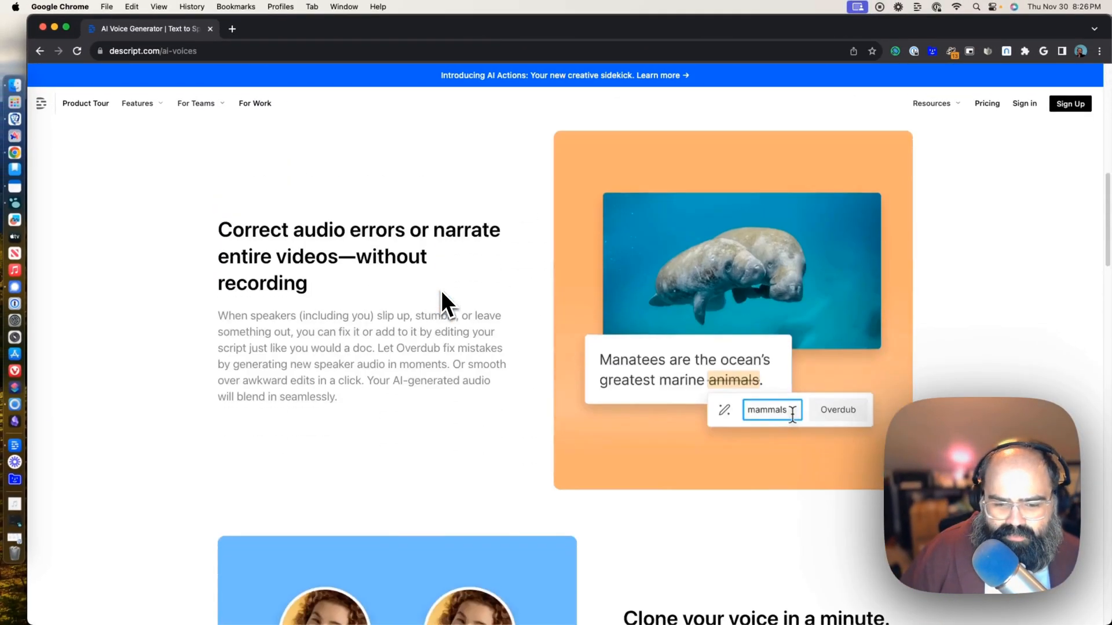
pyautogui.scroll(-14, 441, 288)
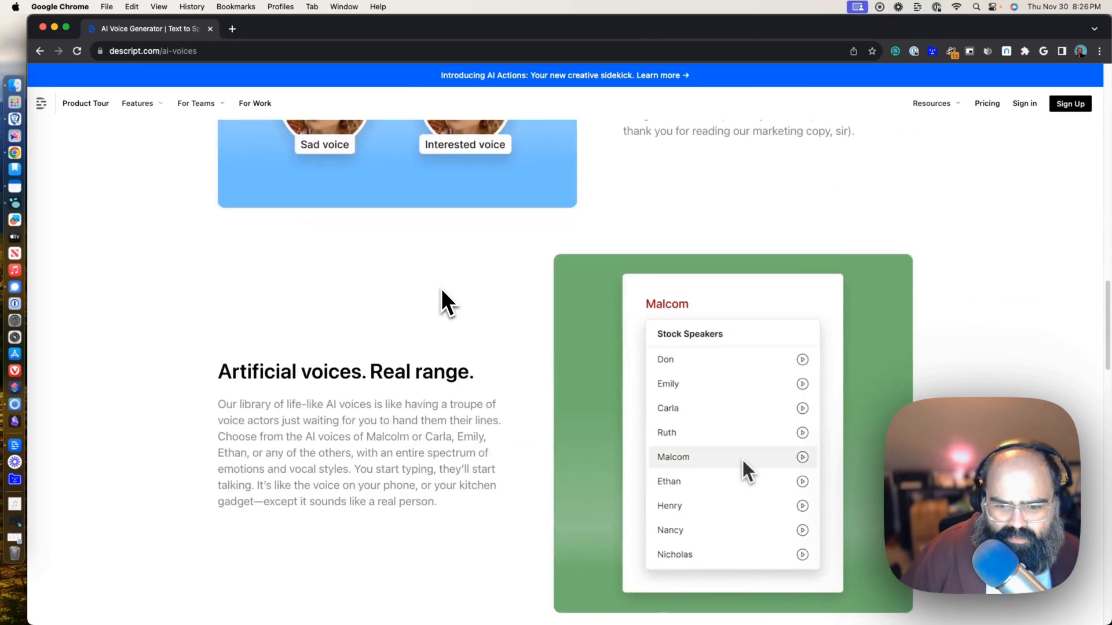
pyautogui.scroll(-6, 441, 288)
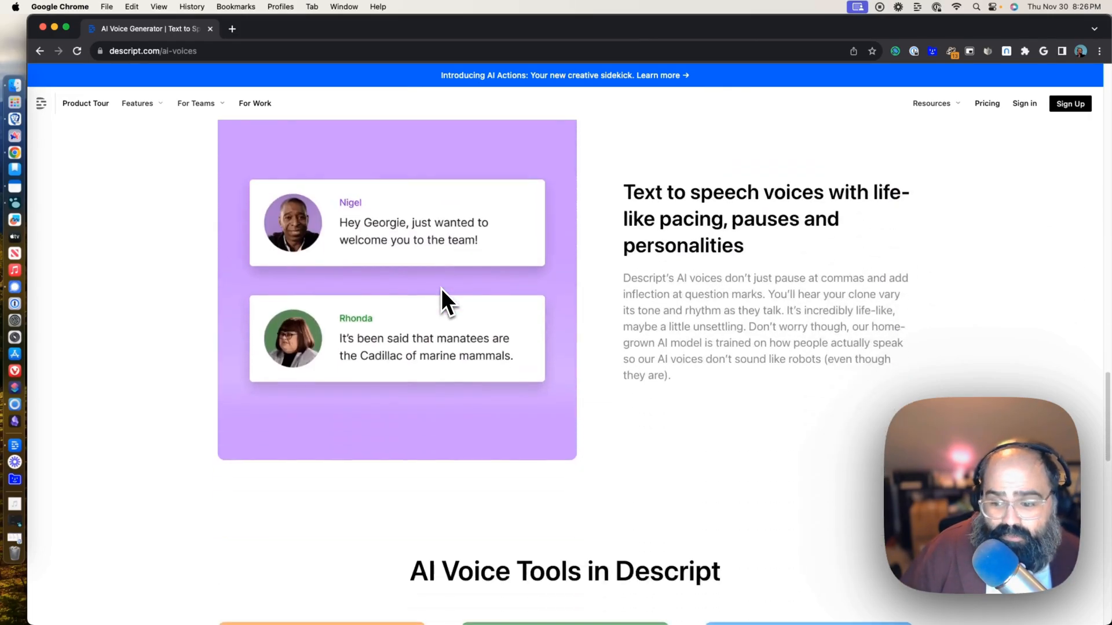
# - Examine the Text to speech, Overdub and Regenerate descriptions under AI Voice Tools in Descript
pyautogui.scroll(-4, 441, 288)
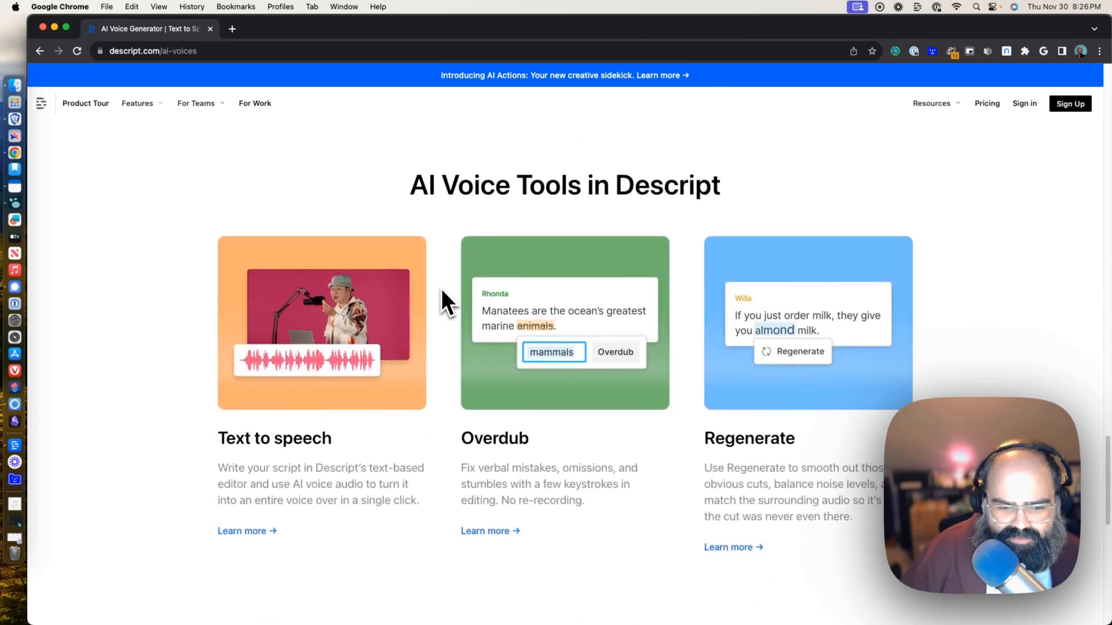
pyautogui.scroll(-1, 441, 289)
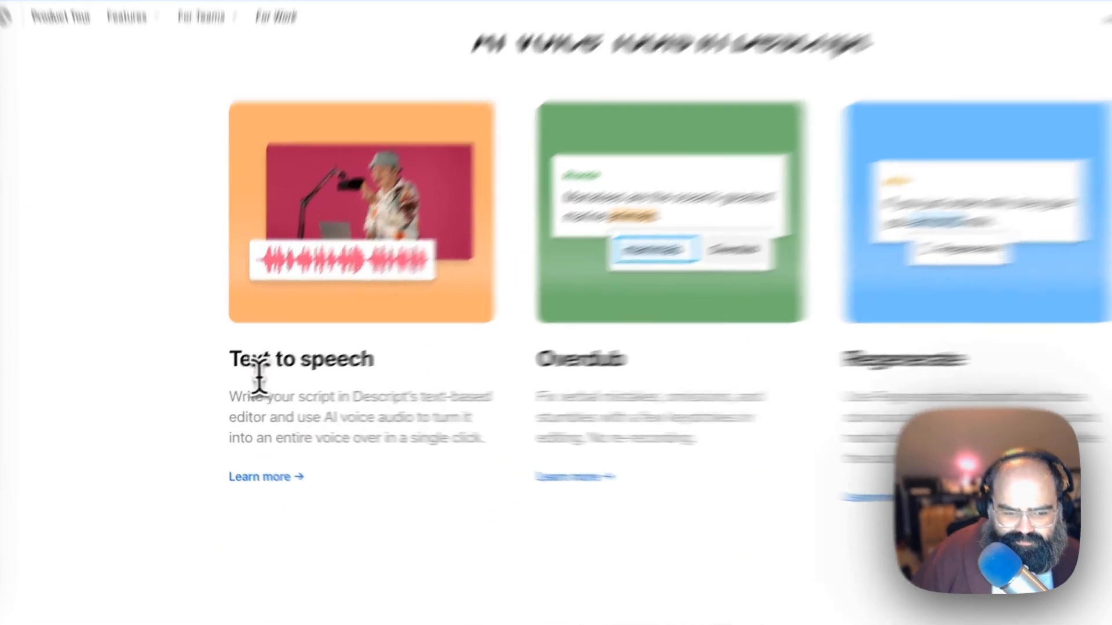
pyautogui.moveTo(231, 376); pyautogui.dragTo(294, 381)
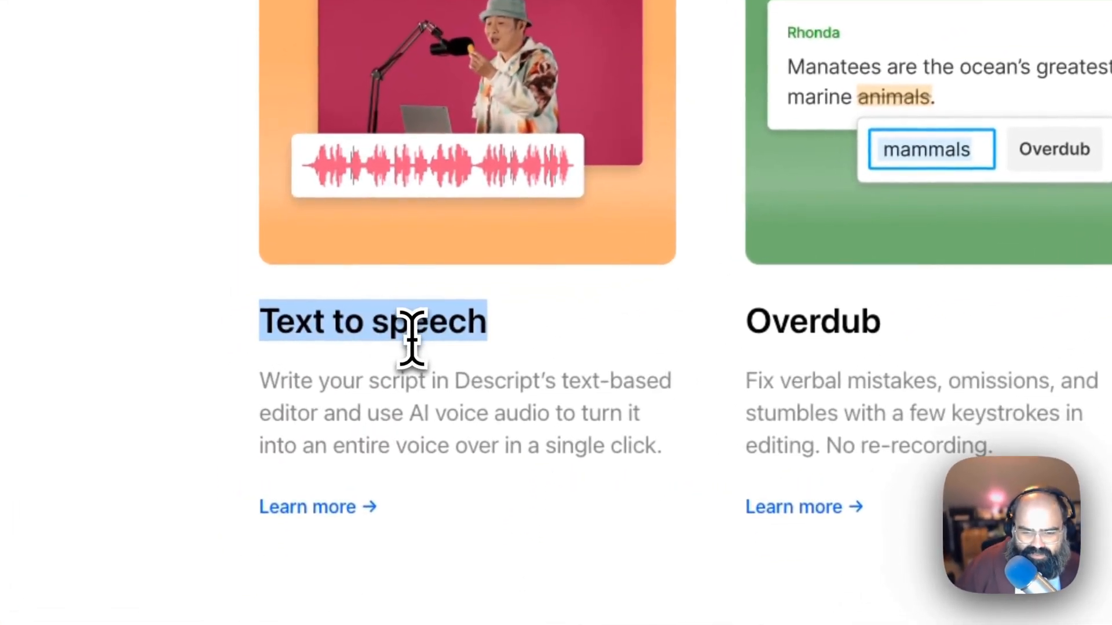
pyautogui.click(763, 322)
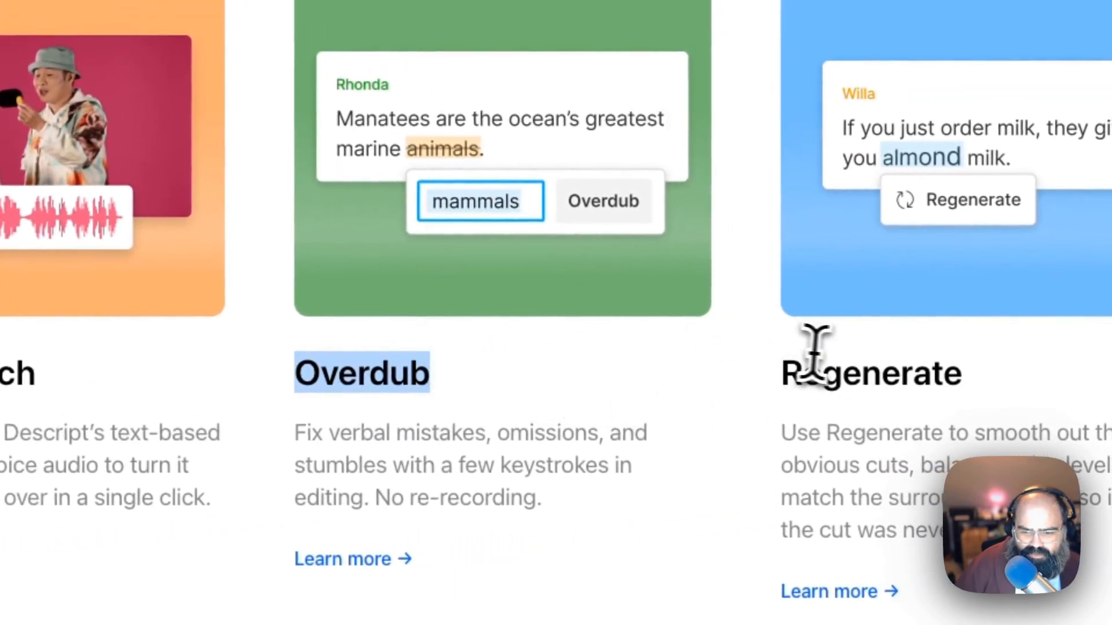
pyautogui.doubleClick(826, 372)
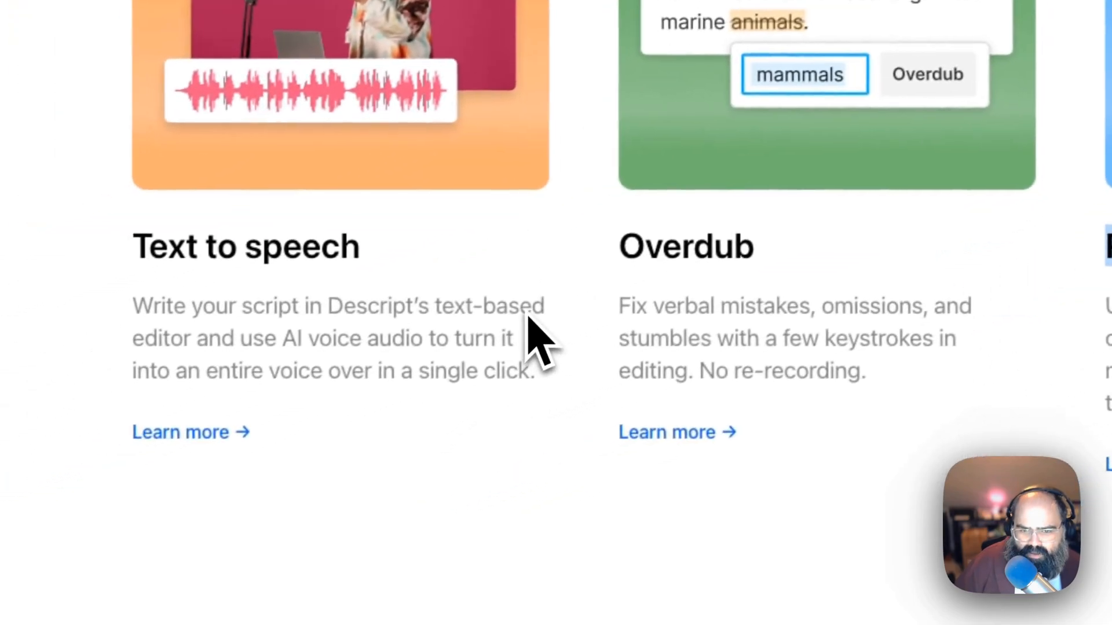
pyautogui.scroll(-5, 472, 356)
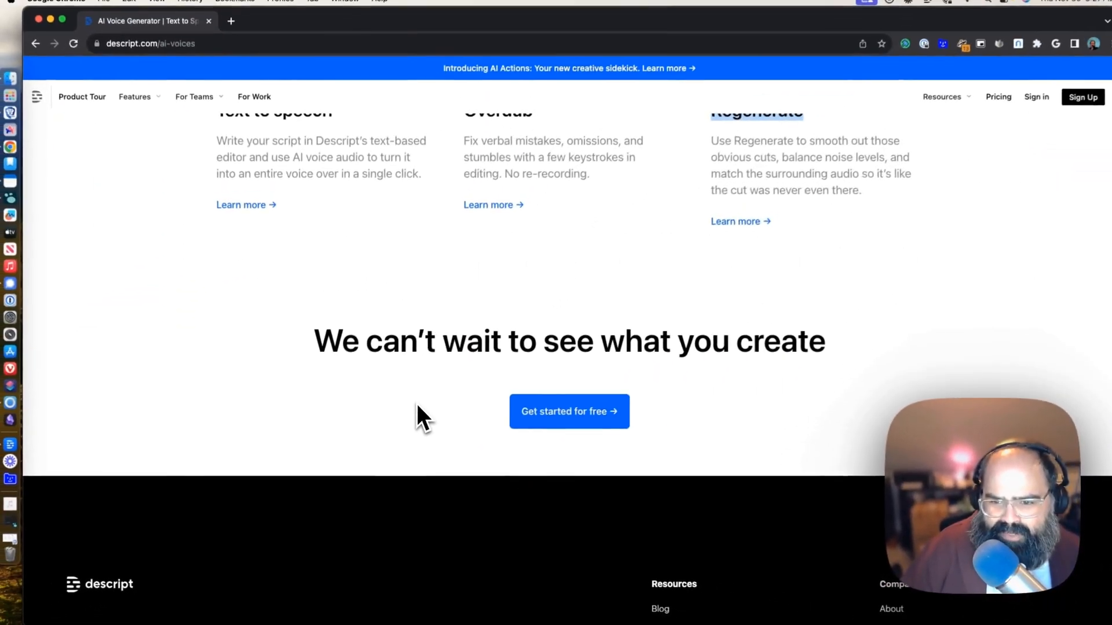
pyautogui.scroll(5, 415, 404)
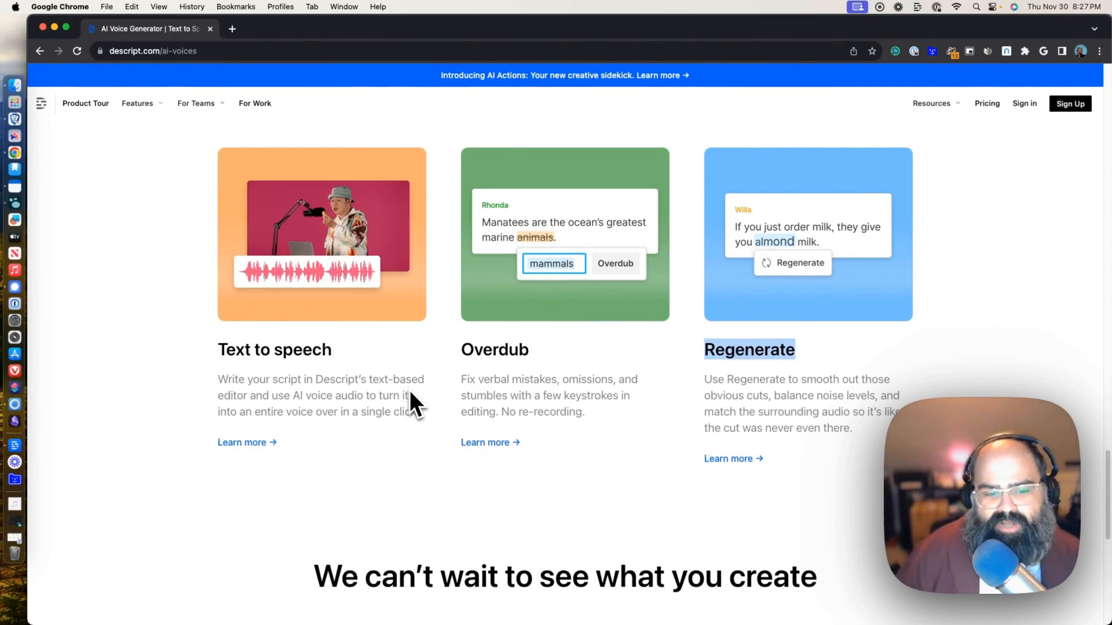
pyautogui.scroll(-8, 404, 383)
pyautogui.scroll(15, 405, 382)
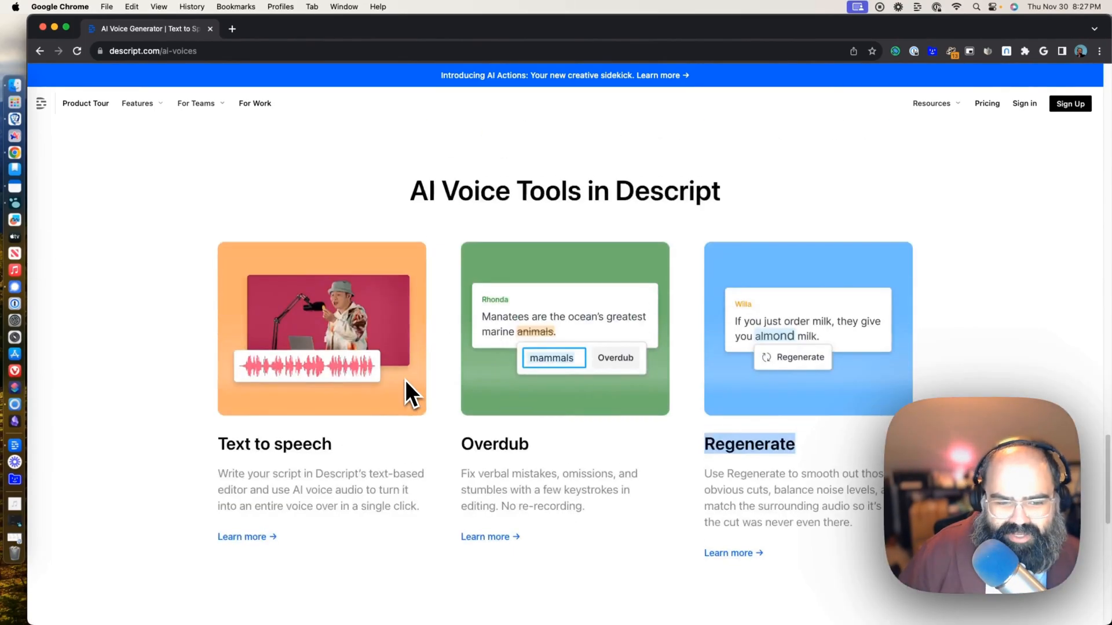
pyautogui.scroll(10, 399, 375)
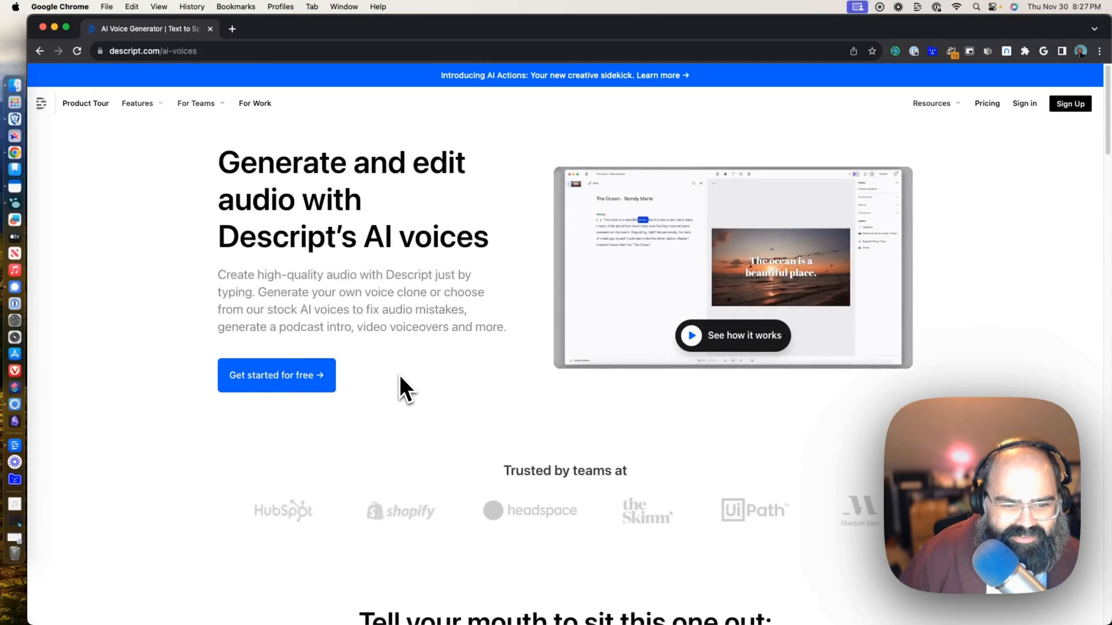
# - Switch to the Descript desktop app and go from the open project to the drive's list of AI speakers
pyautogui.click(15, 446)
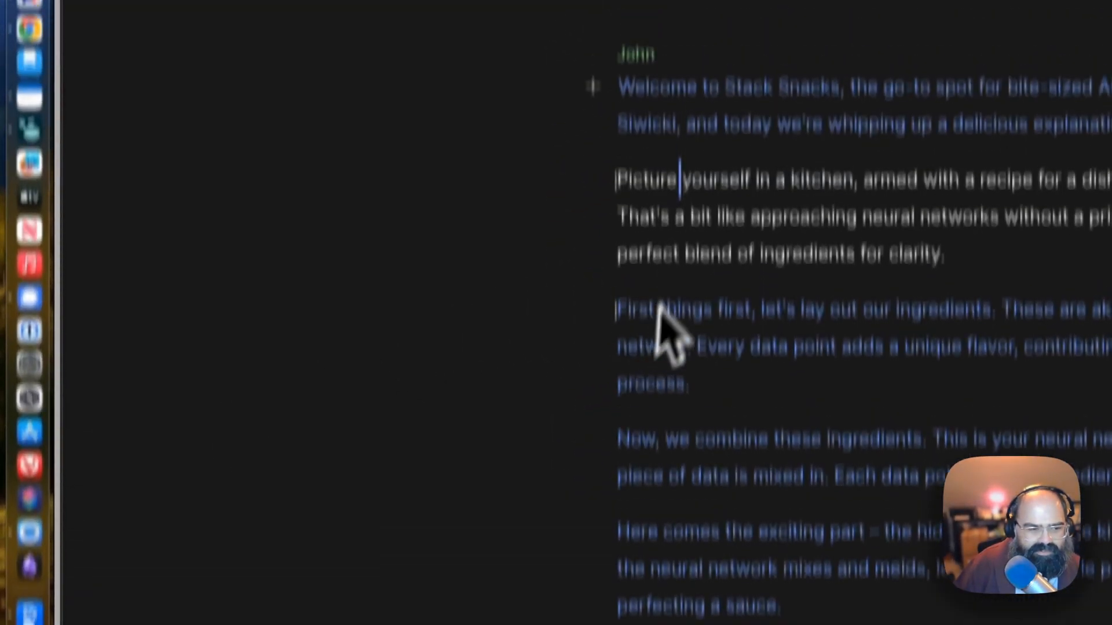
pyautogui.click(190, 87)
pyautogui.click(218, 145)
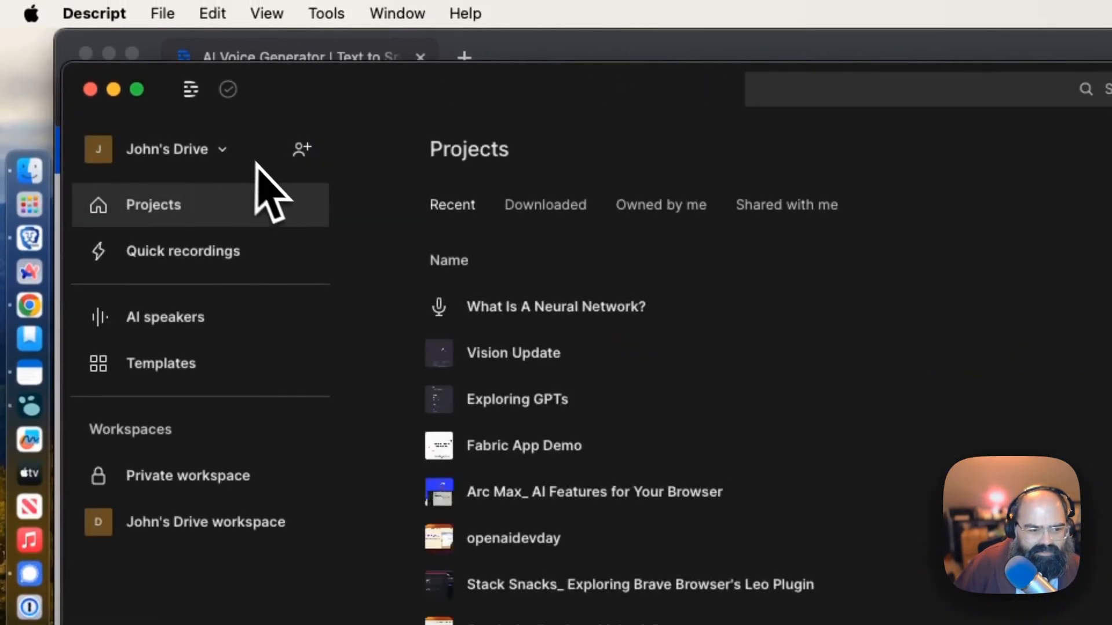
pyautogui.click(187, 335)
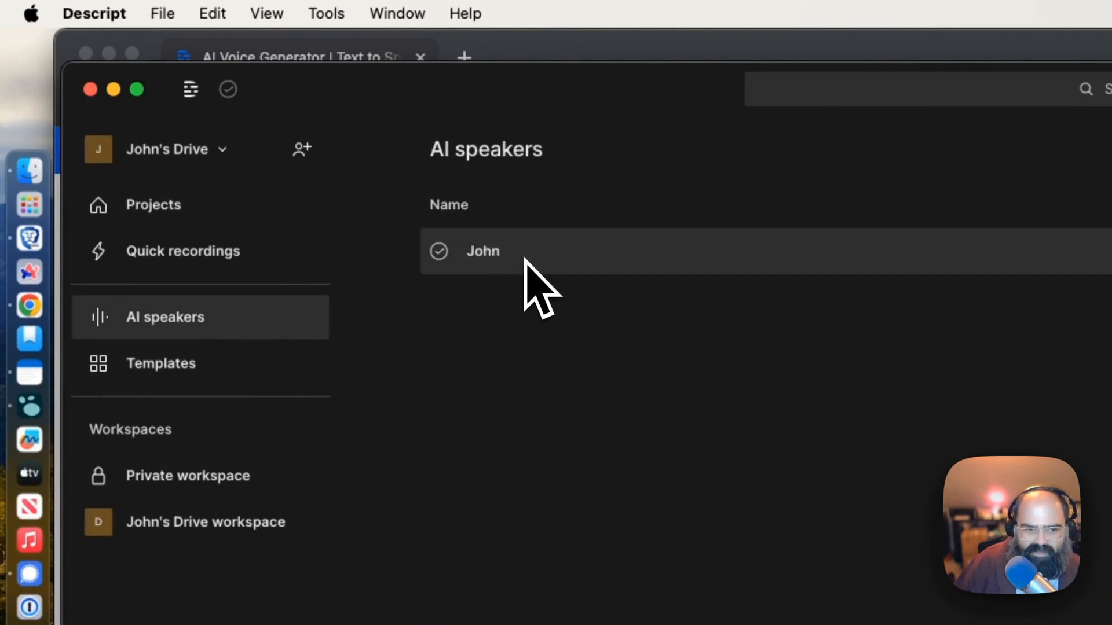
# - Look at the share, rename and delete options for the existing AI speaker
pyautogui.click(906, 252)
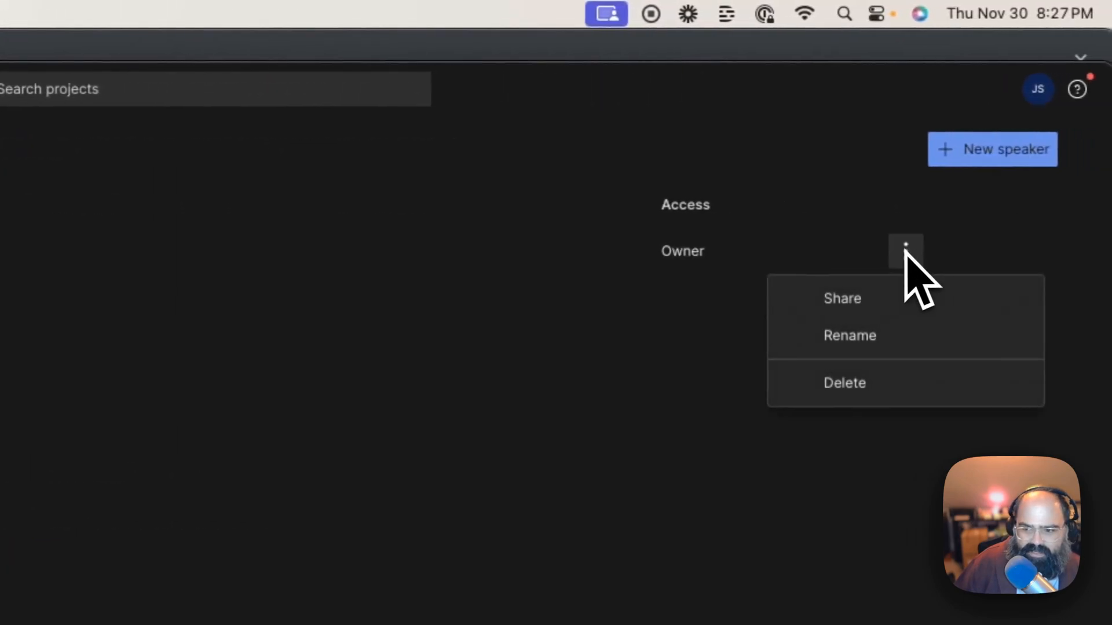
pyautogui.click(905, 251)
pyautogui.click(905, 251)
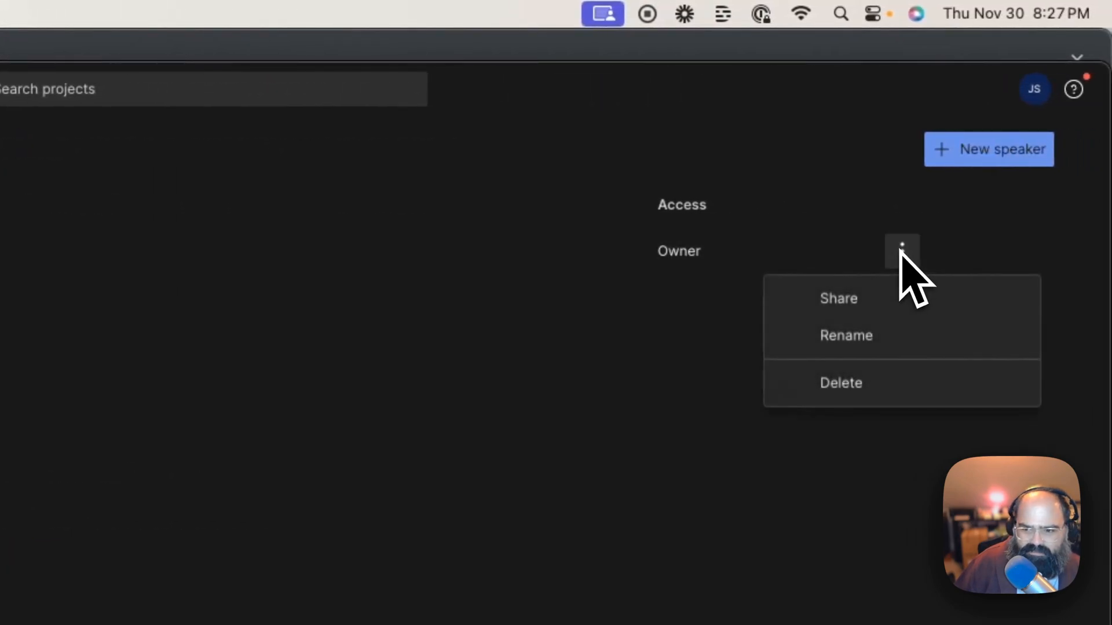
pyautogui.click(905, 251)
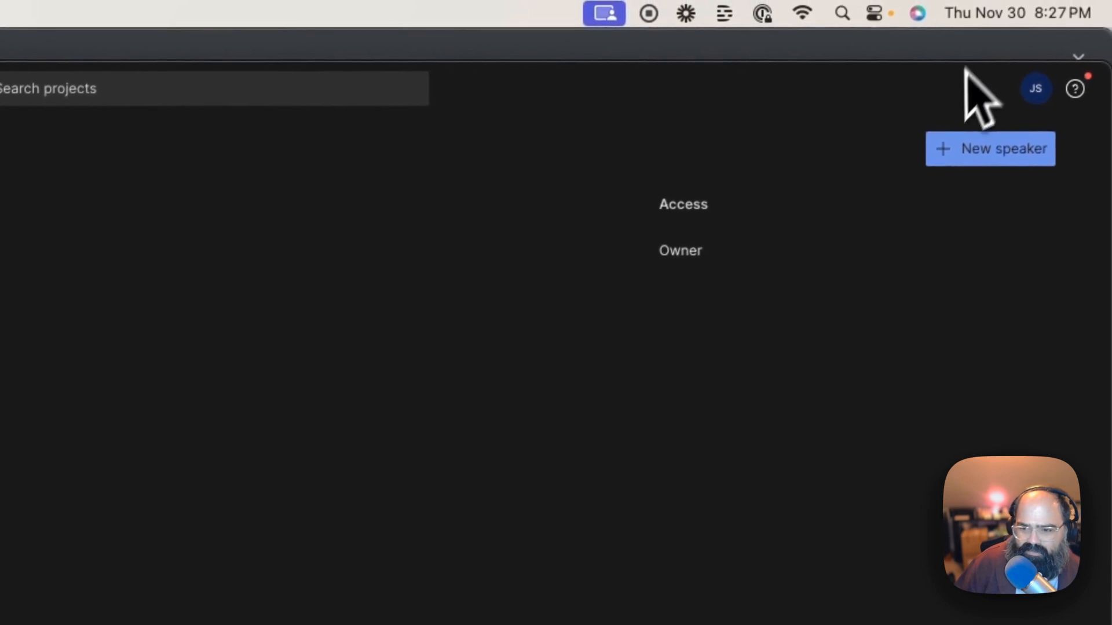
# - Try creating a new AI speaker named with the speaker's first name plus "- Cold", and close its voice-training statement without recording
pyautogui.click(960, 161)
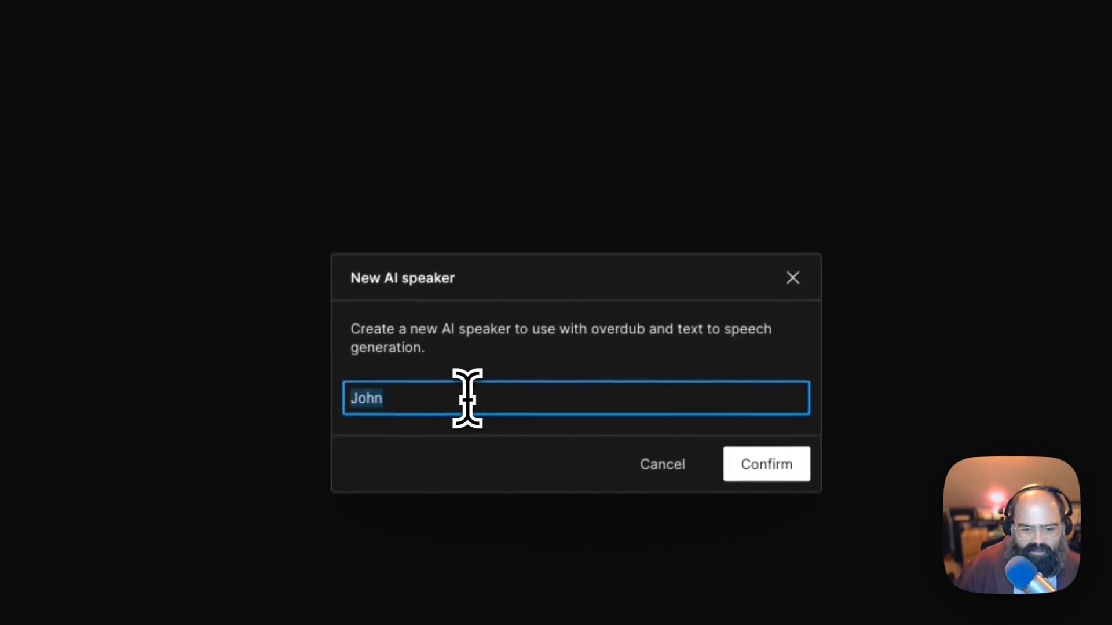
pyautogui.write('John')
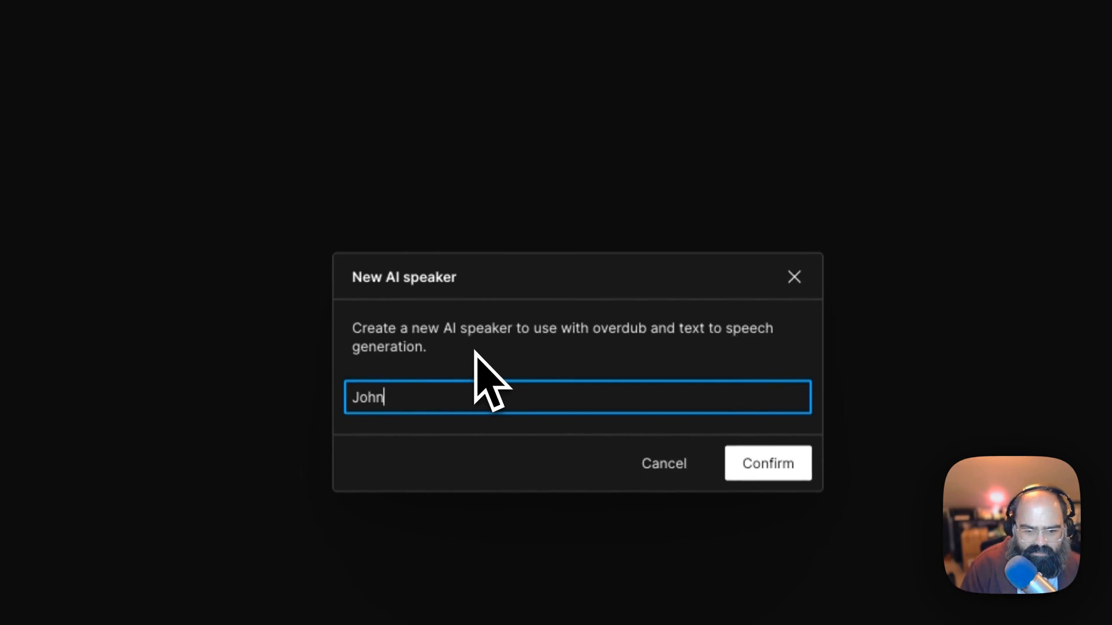
pyautogui.write(' - Cold')
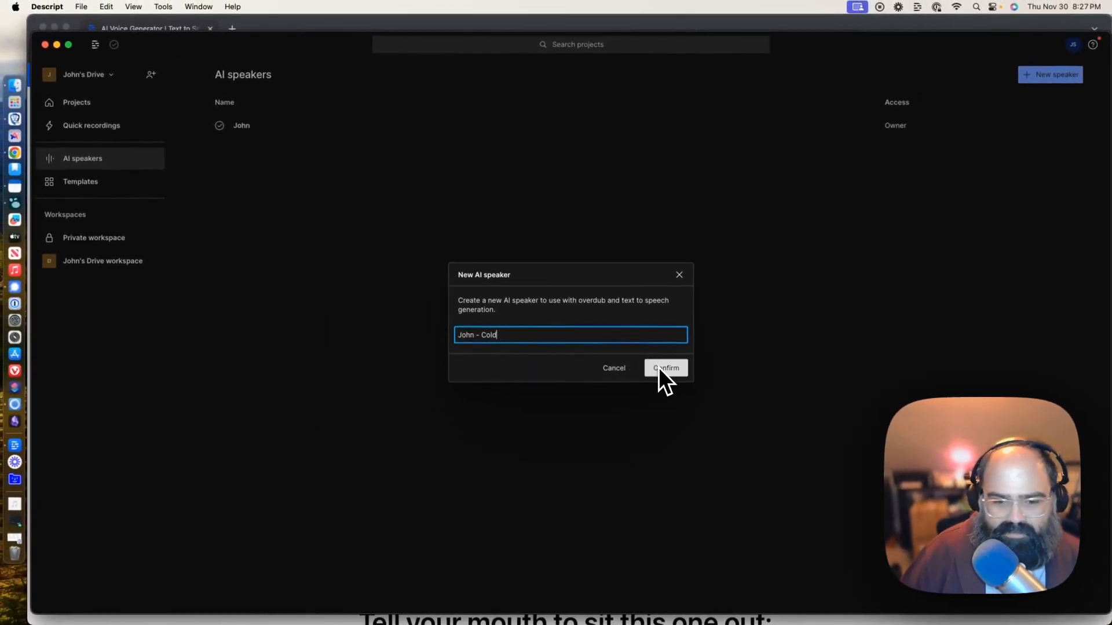
pyautogui.click(660, 370)
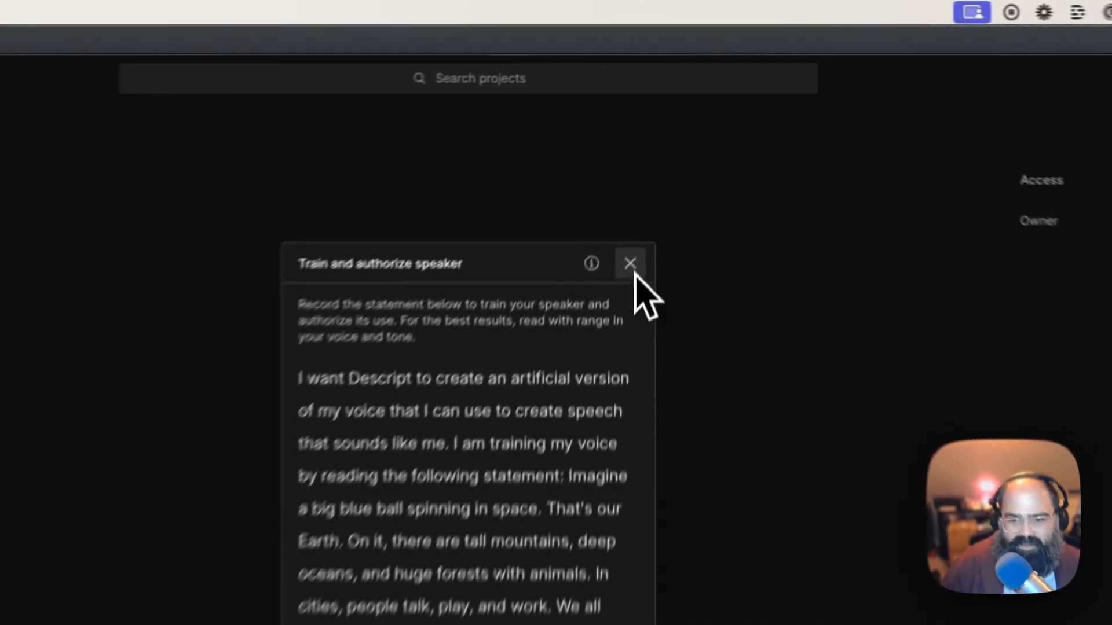
pyautogui.click(663, 149)
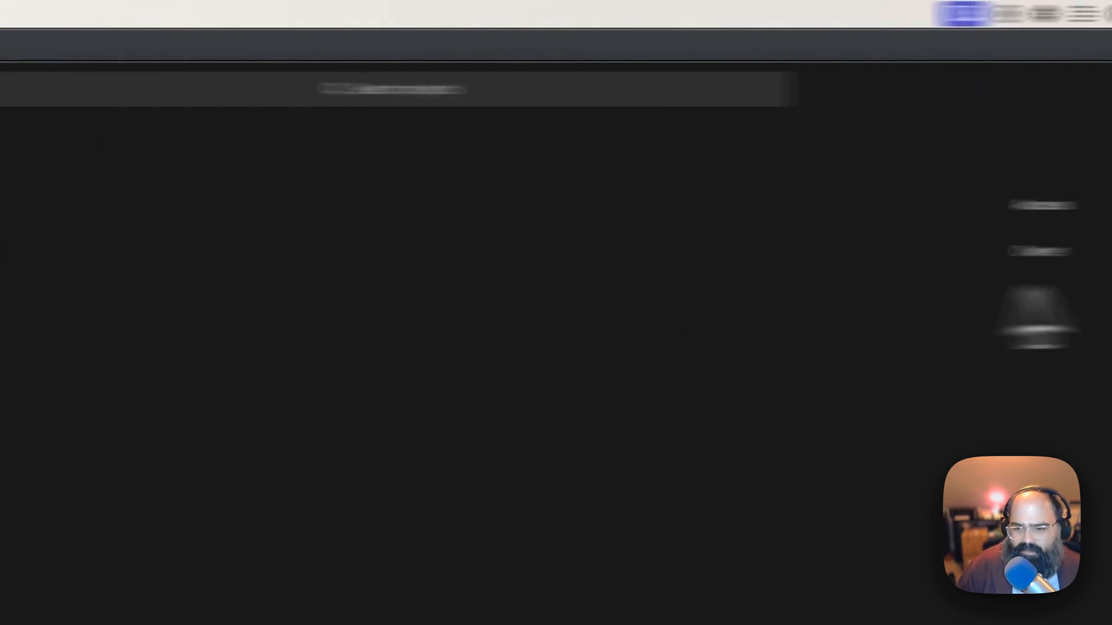
pyautogui.click(900, 254)
pyautogui.click(900, 255)
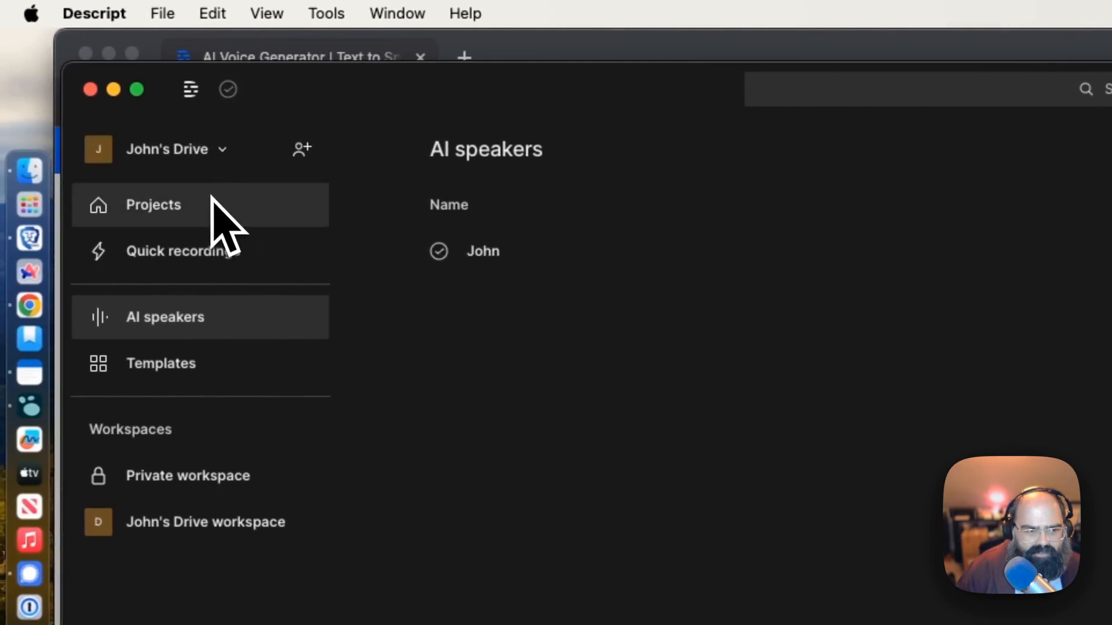
# - Create a new video project from the projects list and title its composition "Test Episode"
pyautogui.click(189, 197)
pyautogui.click(162, 12)
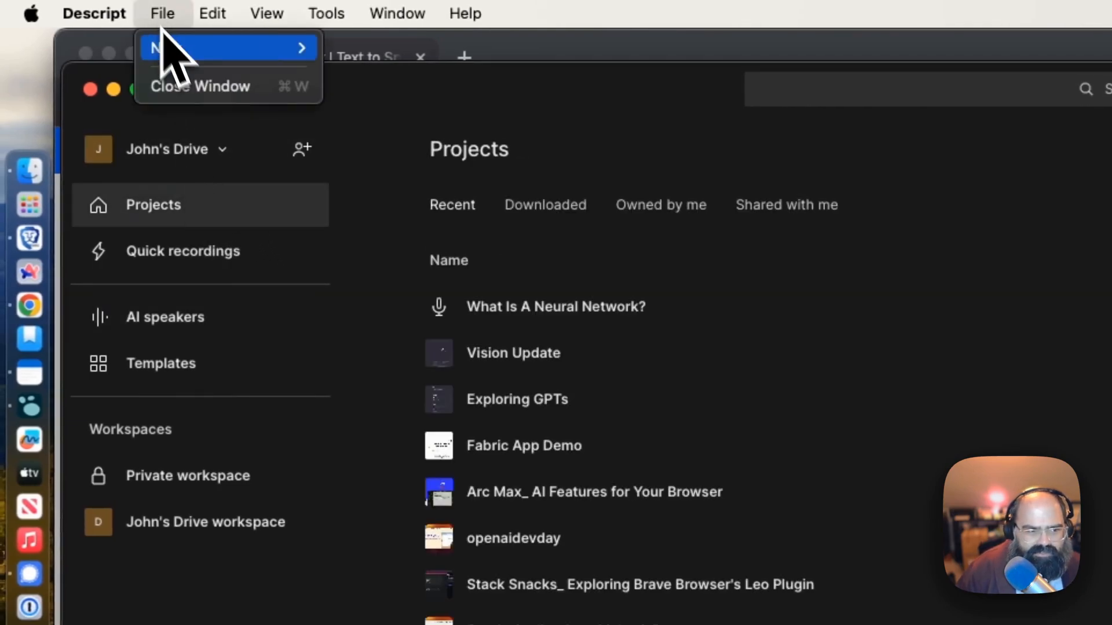
pyautogui.click(307, 192)
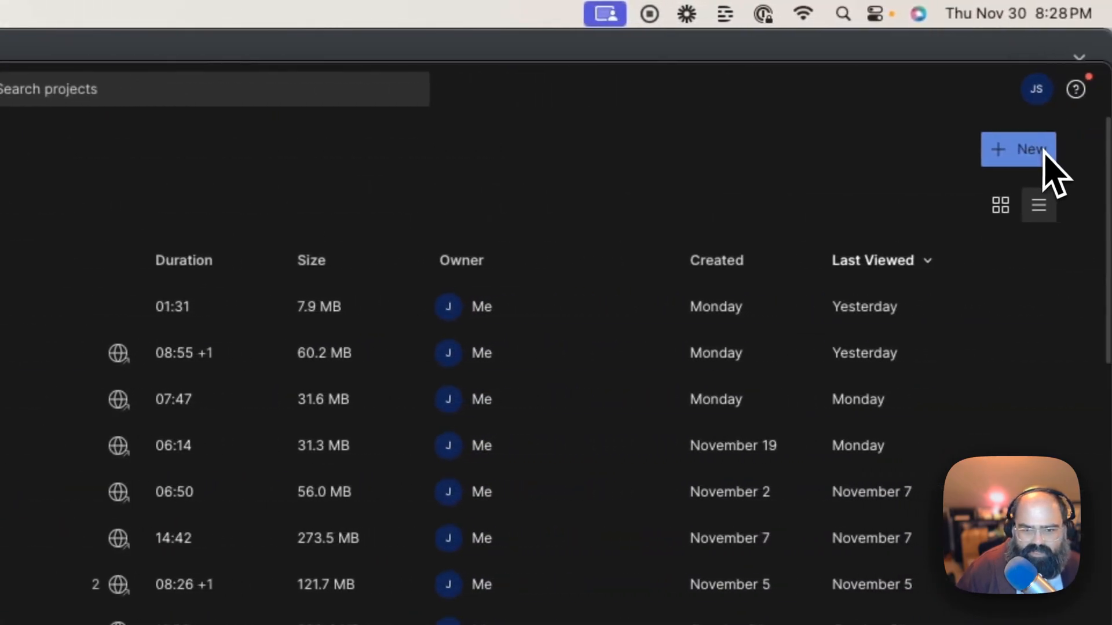
pyautogui.click(1042, 152)
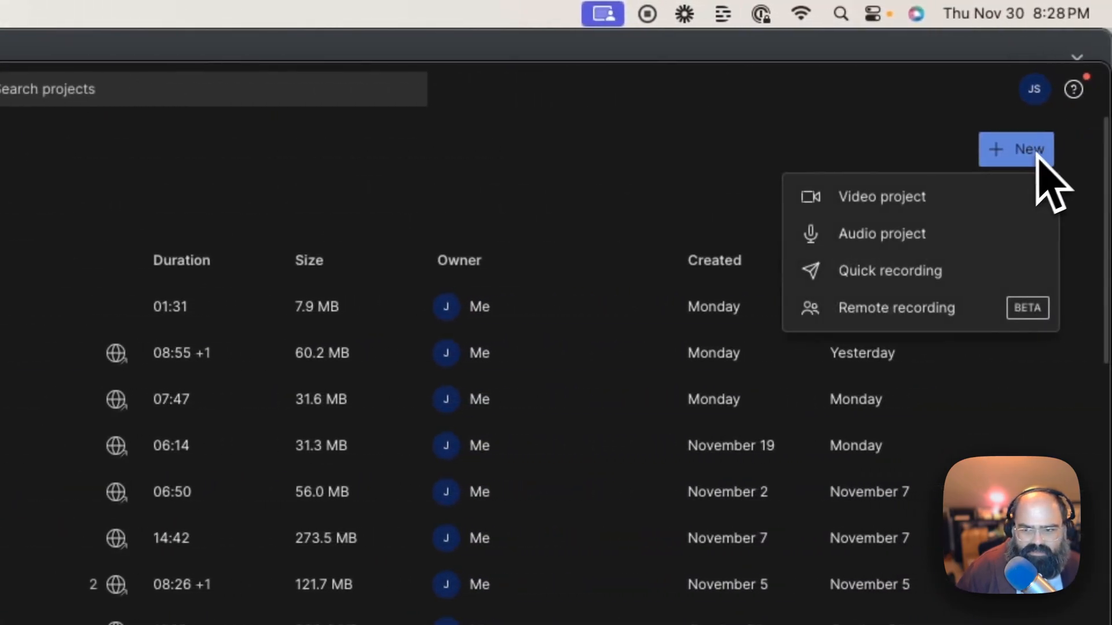
pyautogui.click(975, 202)
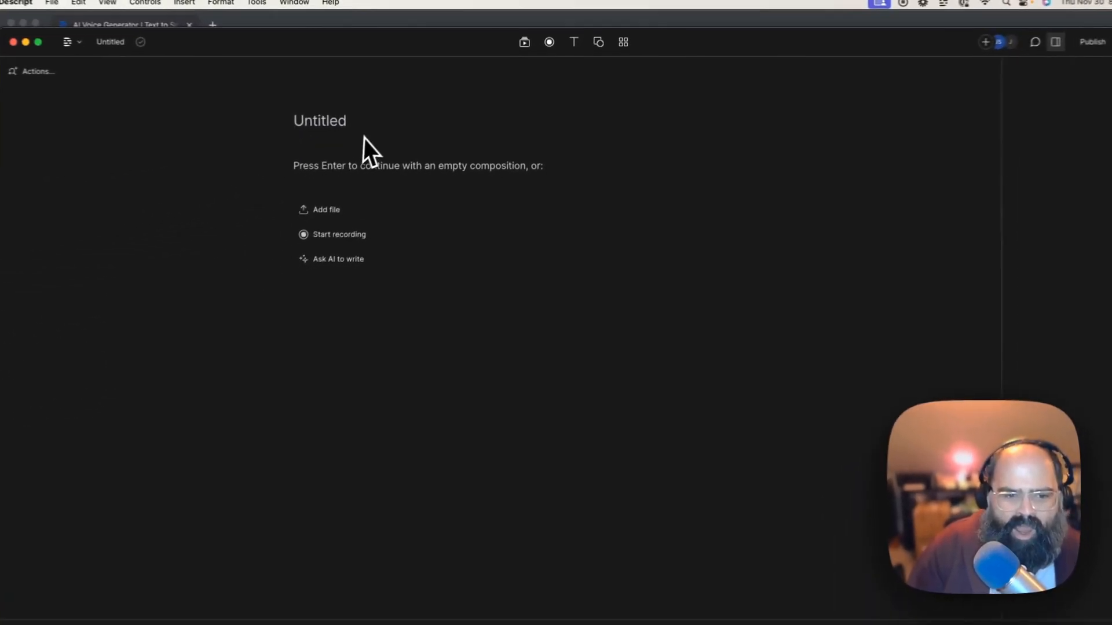
pyautogui.write('Test Episode')
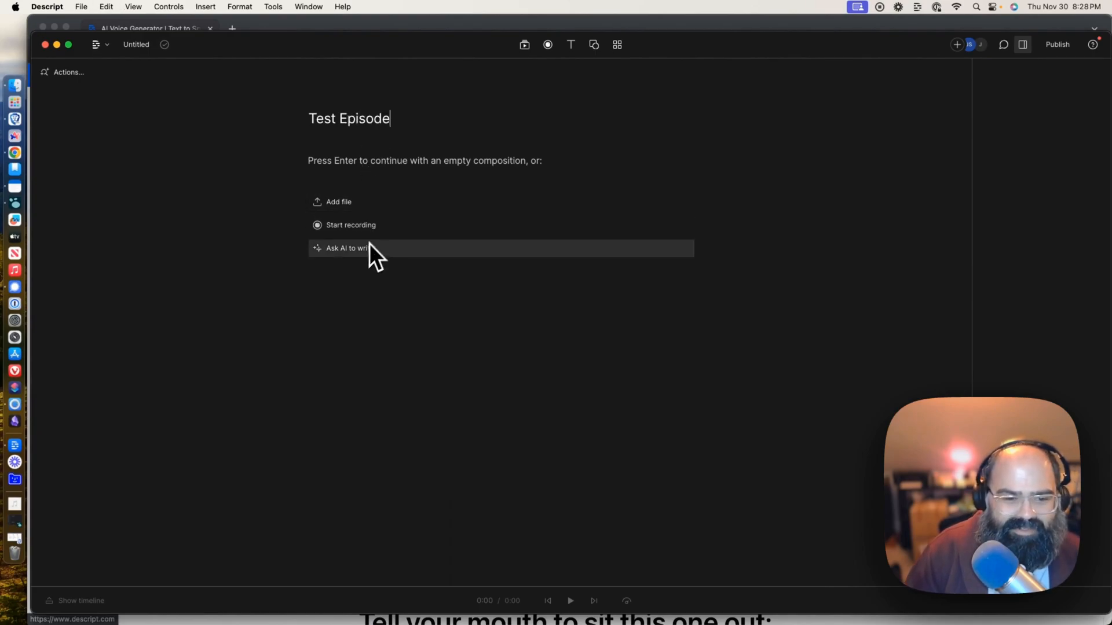
# - Ask AI to "Write a podcast script that compares Google Bard against Claude" and add the response to the Test Episode script
pyautogui.click(346, 249)
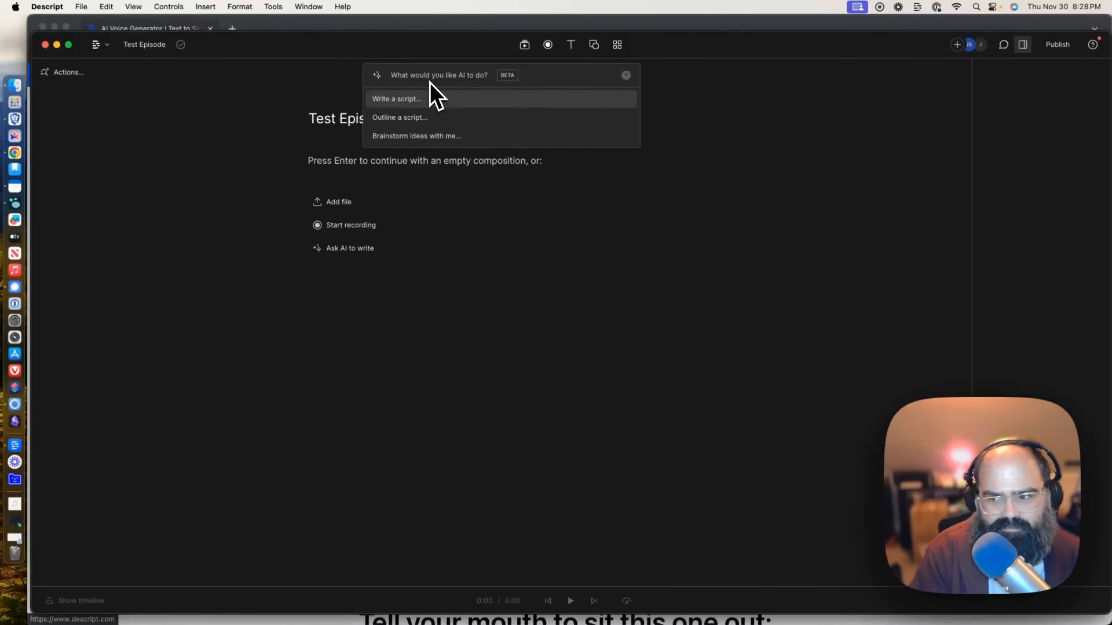
pyautogui.write('Wrt')
pyautogui.press('BackSpace')
pyautogui.write('ite a podcast')
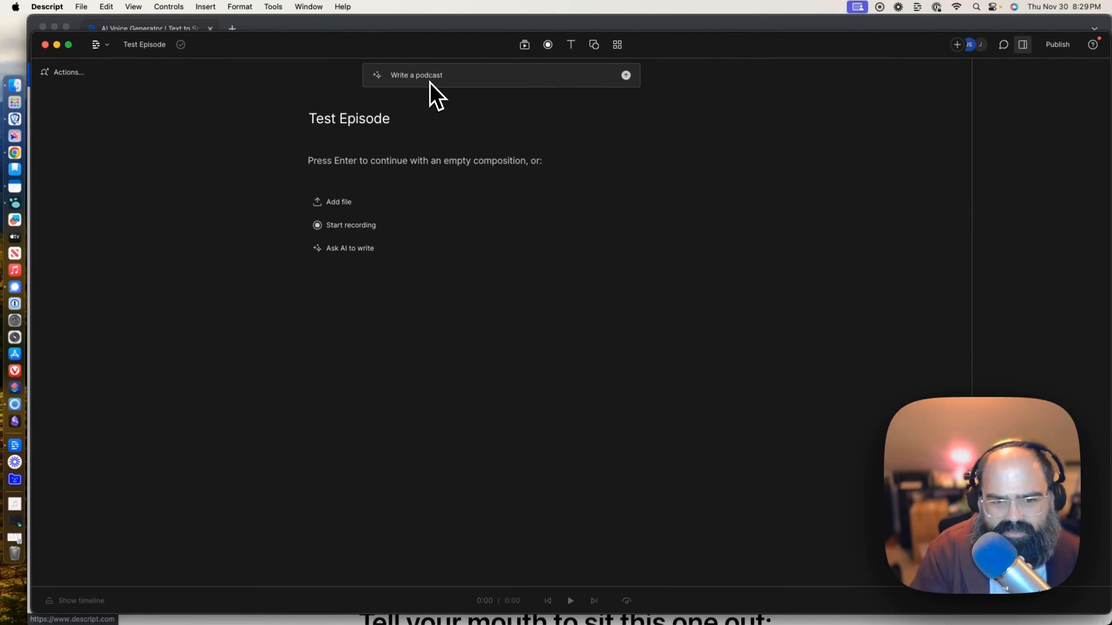
pyautogui.write('script')
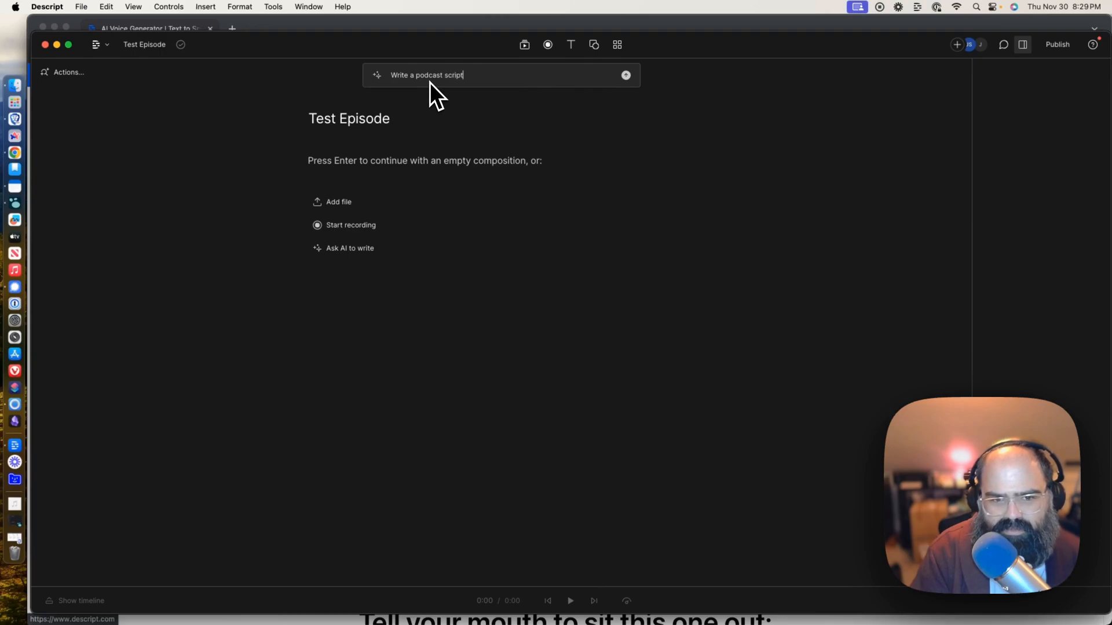
pyautogui.write(' that covers')
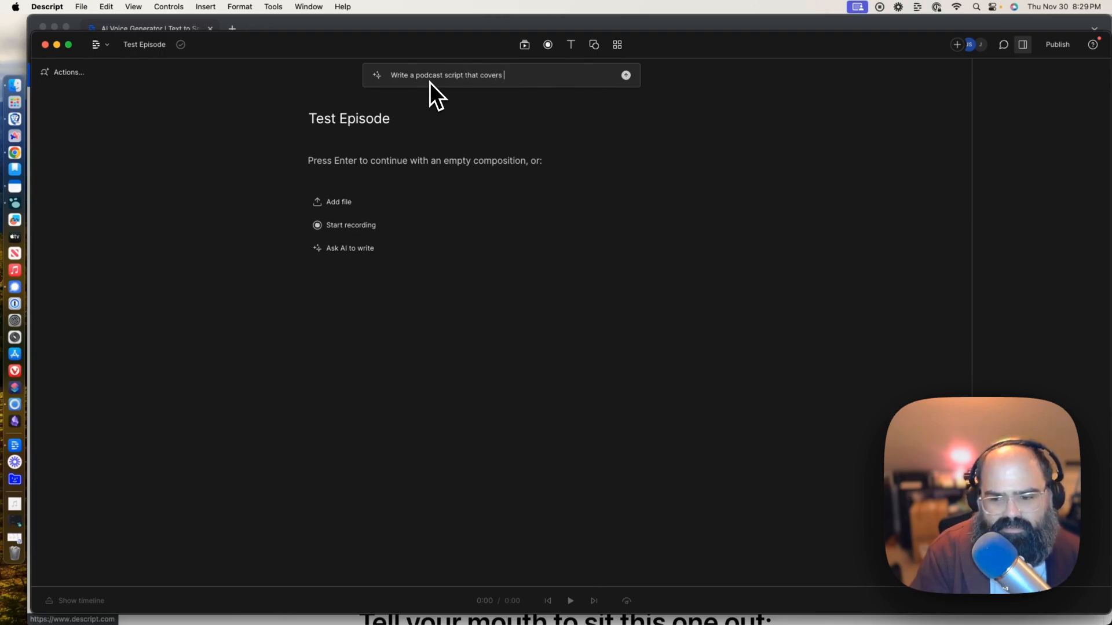
pyautogui.write(' what are')
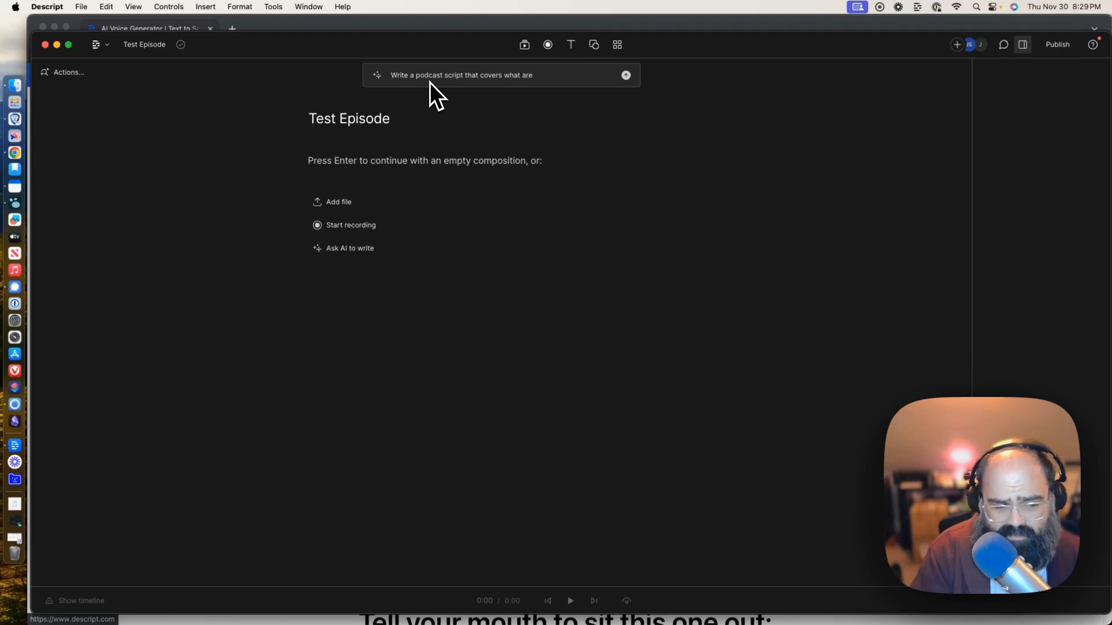
pyautogui.press('BackSpace')
pyautogui.press('BackSpace')
pyautogui.press('BackSpace')
pyautogui.press('BackSpace')
pyautogui.press('BackSpace')
pyautogui.press('BackSpace')
pyautogui.press('BackSpace')
pyautogui.press('BackSpace')
pyautogui.press('BackSpace')
pyautogui.press('BackSpace')
pyautogui.press('BackSpace')
pyautogui.press('BackSpace')
pyautogui.press('BackSpace')
pyautogui.press('BackSpace')
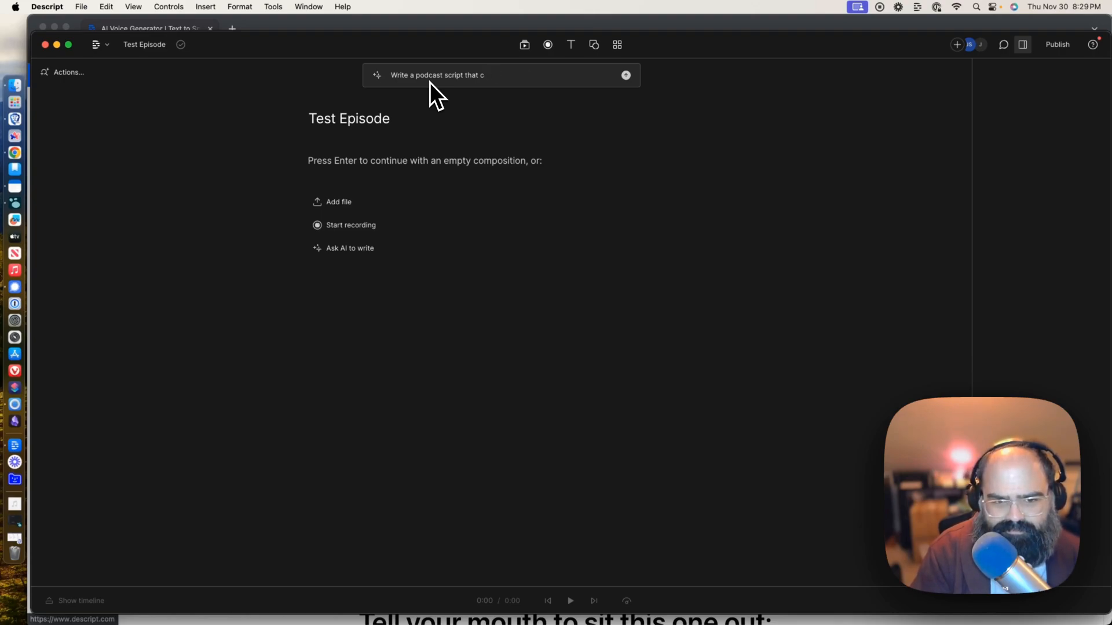
pyautogui.write('compares')
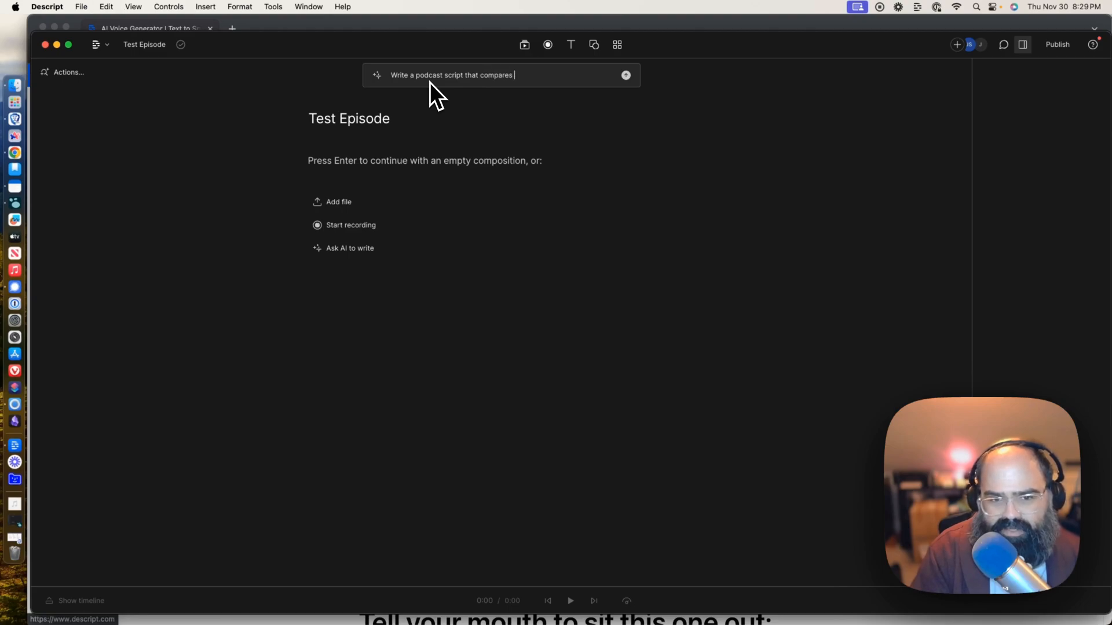
pyautogui.write(' Google Bard to')
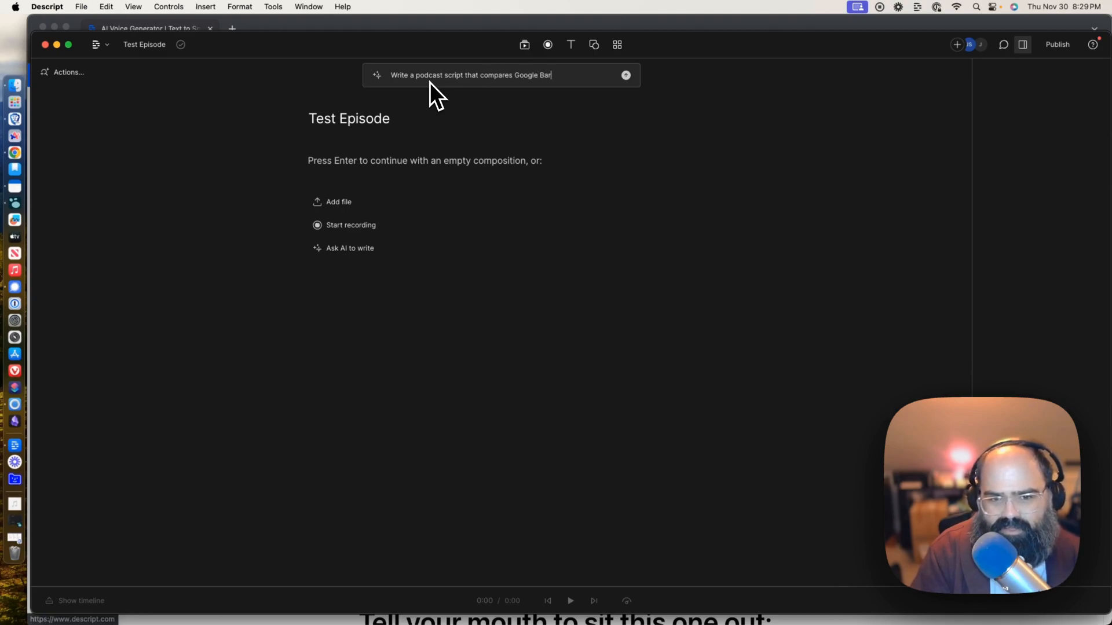
pyautogui.press('BackSpace')
pyautogui.press('BackSpace')
pyautogui.write('a')
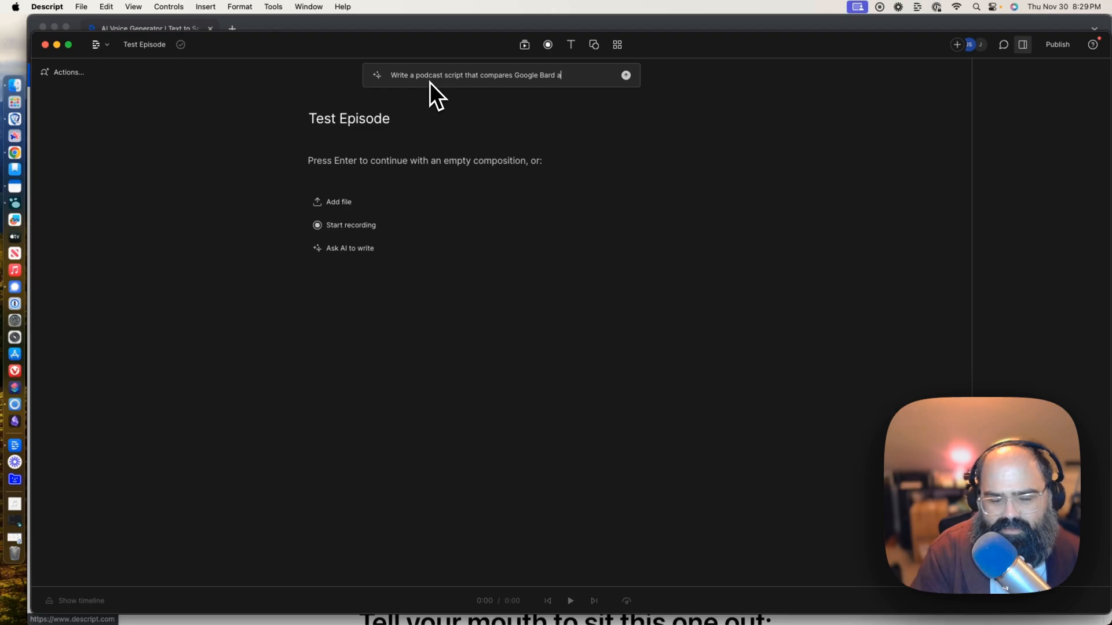
pyautogui.write('gainst ')
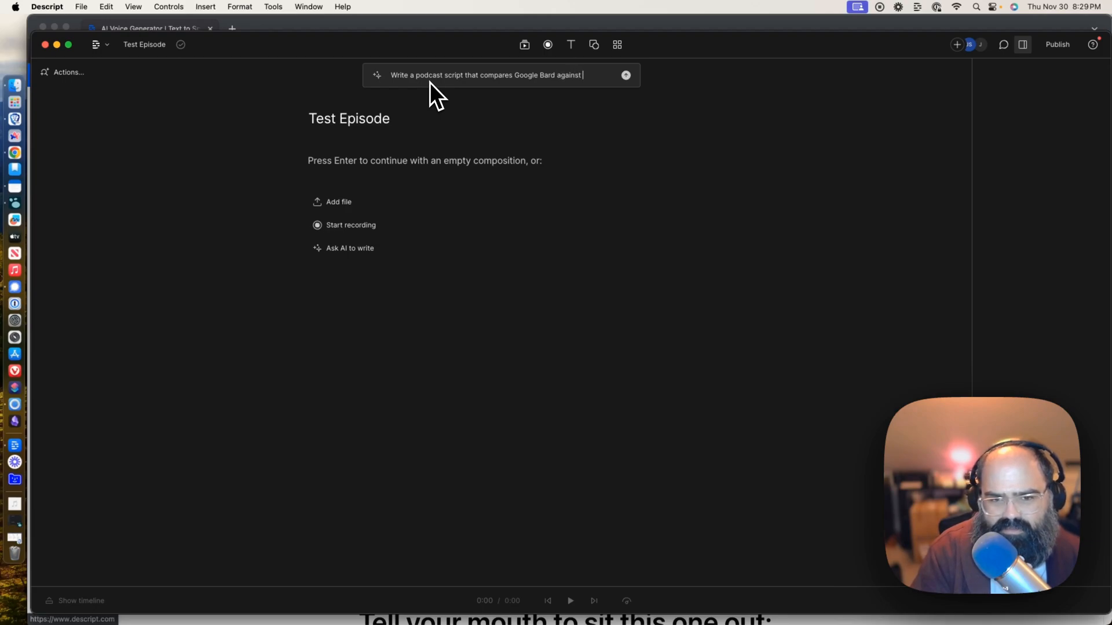
pyautogui.write('ChatGPT')
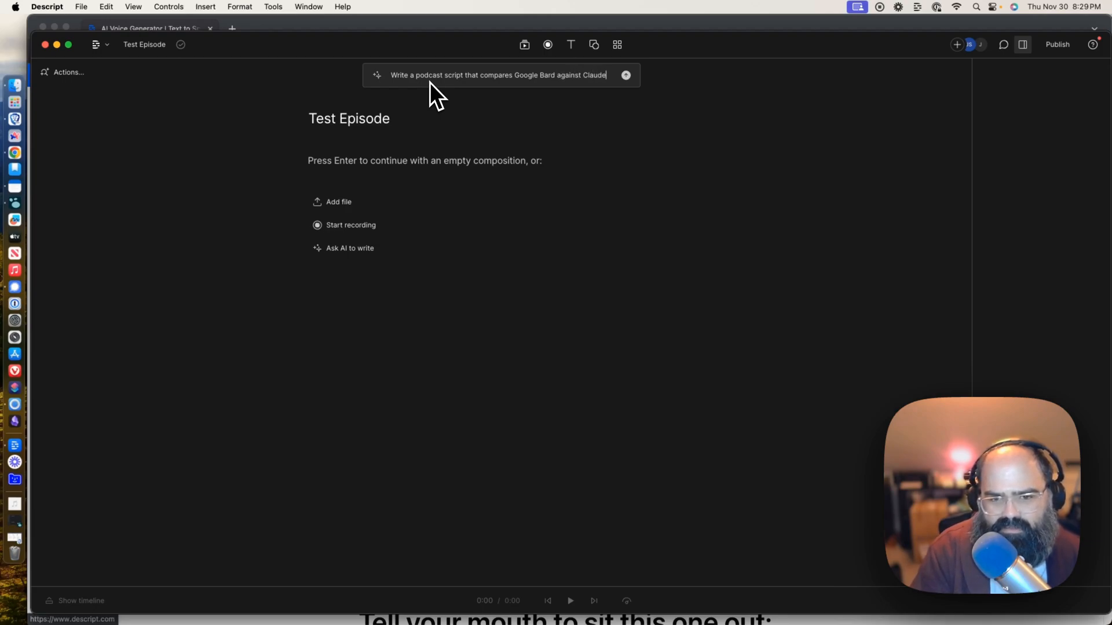
pyautogui.press('Return')
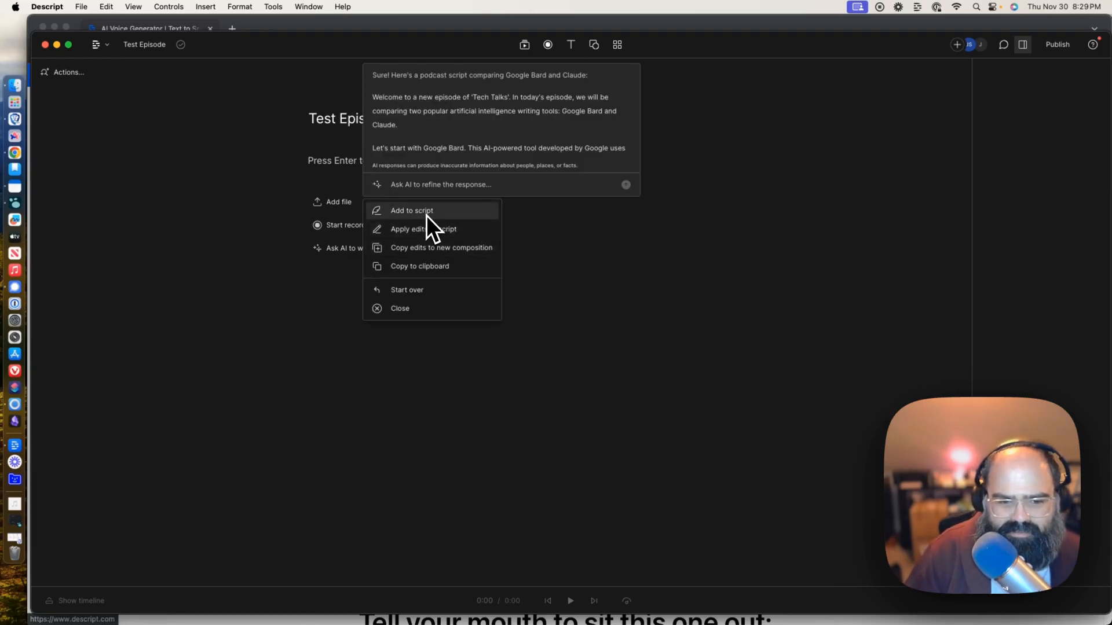
pyautogui.click(426, 215)
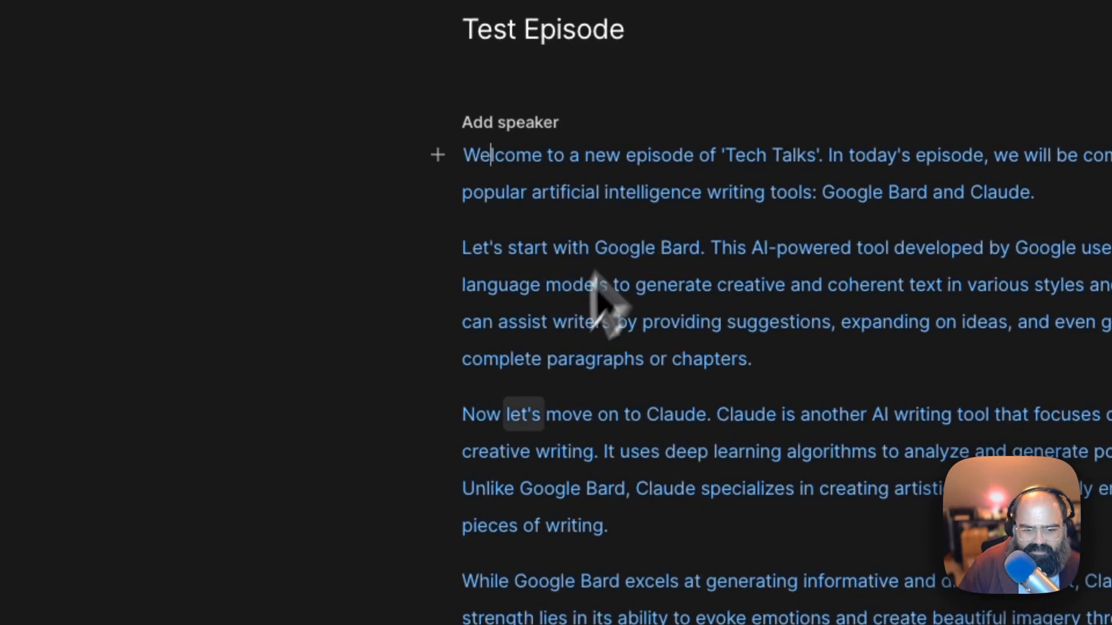
# - Assign the existing personal AI speaker to the generated script and select all of the script text
pyautogui.scroll(-1, 419, 509)
pyautogui.scroll(1, 417, 509)
pyautogui.click(491, 134)
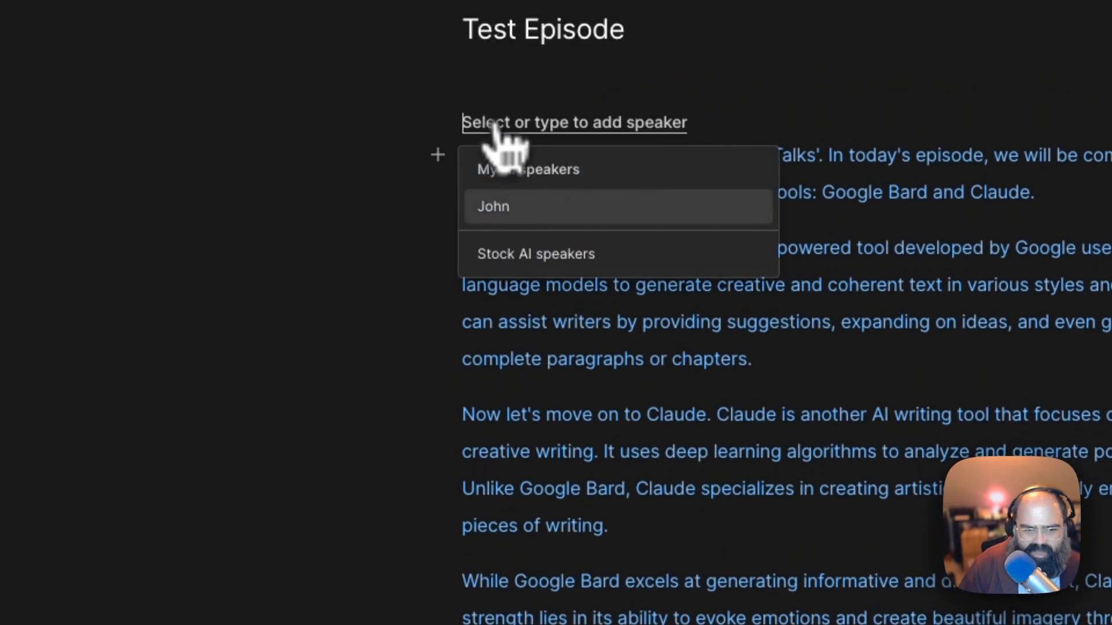
pyautogui.click(510, 217)
pyautogui.hotkey('ctrl', 'a')
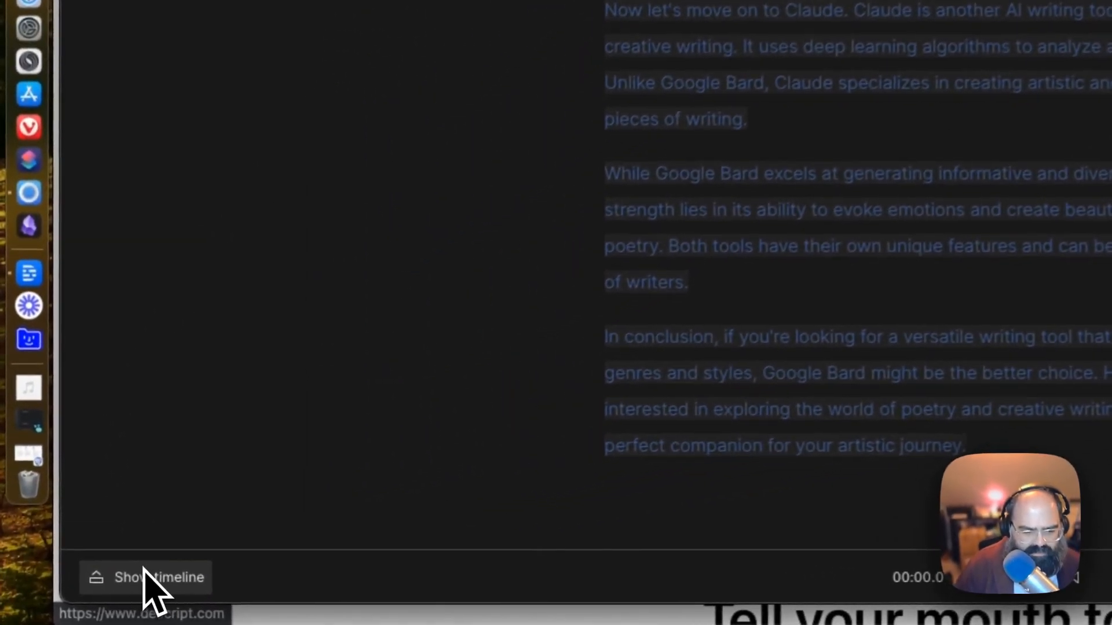
# - Show the timeline below the script and enlarge its area
pyautogui.click(72, 601)
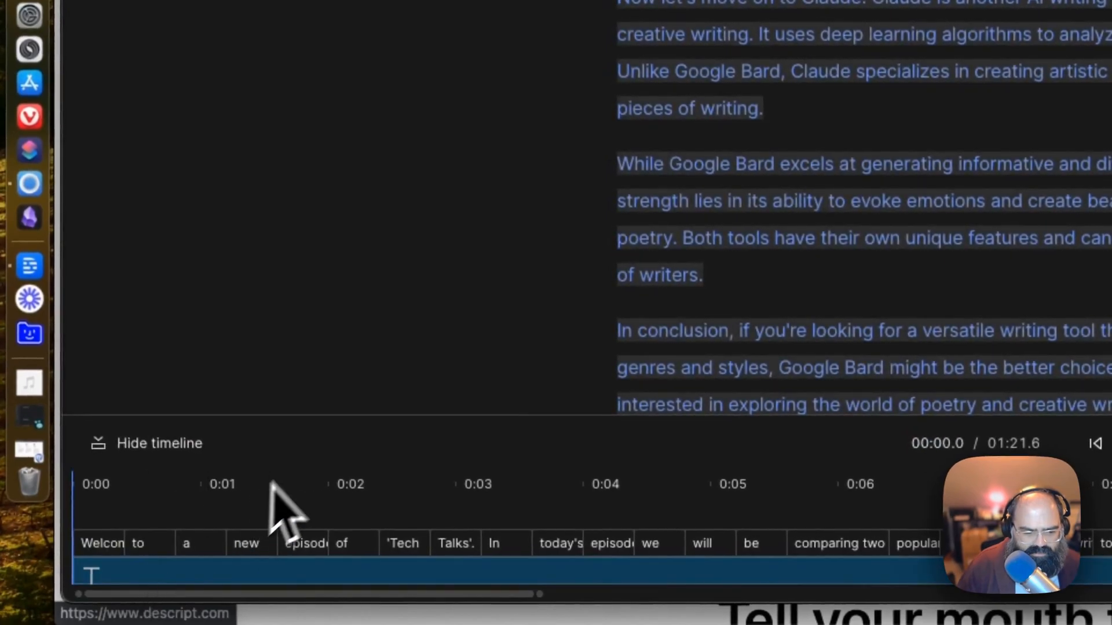
pyautogui.moveTo(310, 415); pyautogui.dragTo(420, 0)
pyautogui.moveTo(420, 45); pyautogui.dragTo(380, 387)
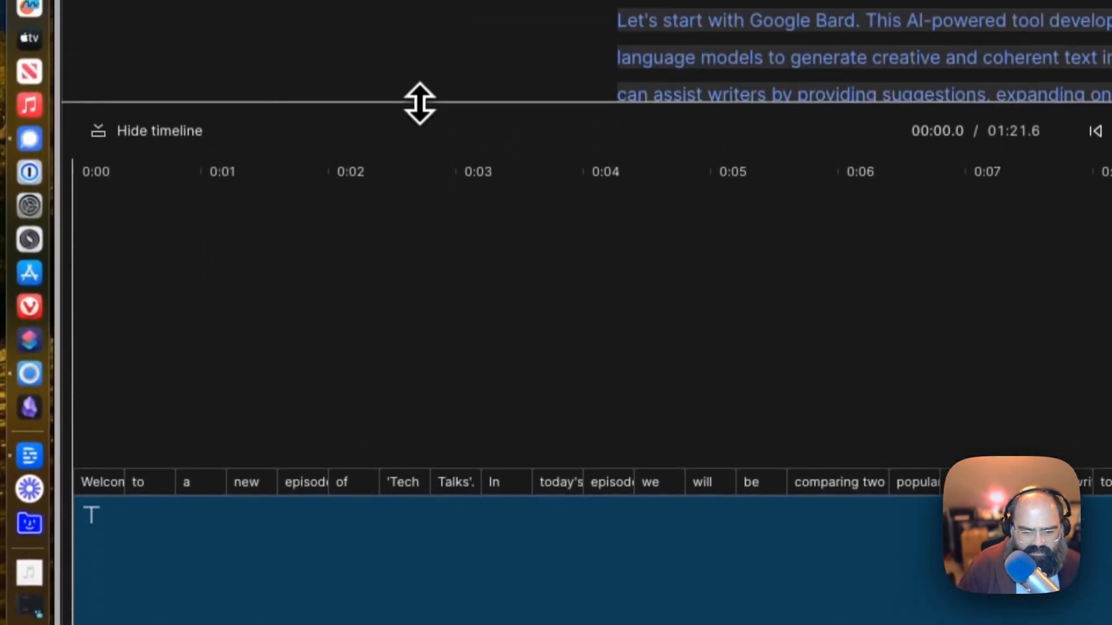
pyautogui.moveTo(380, 452); pyautogui.dragTo(379, 461)
pyautogui.moveTo(381, 304); pyautogui.dragTo(392, 203)
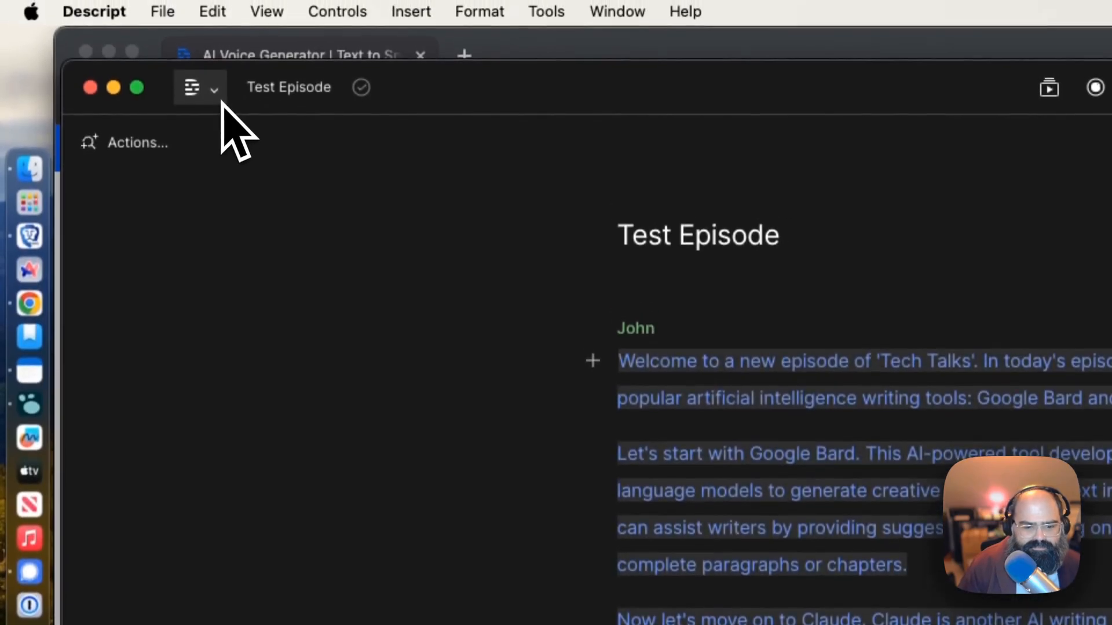
# - Go back to the projects, open "What Is A Neural Network?" and listen to the paragraph beginning "Picture yourself in a kitchen"
pyautogui.click(215, 70)
pyautogui.click(255, 163)
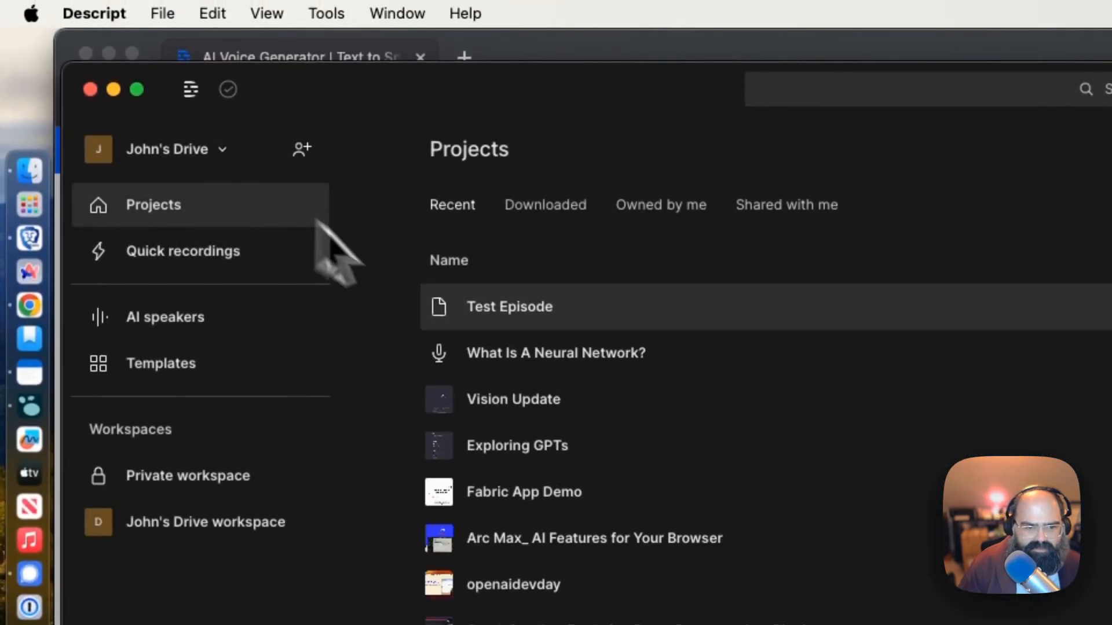
pyautogui.click(522, 355)
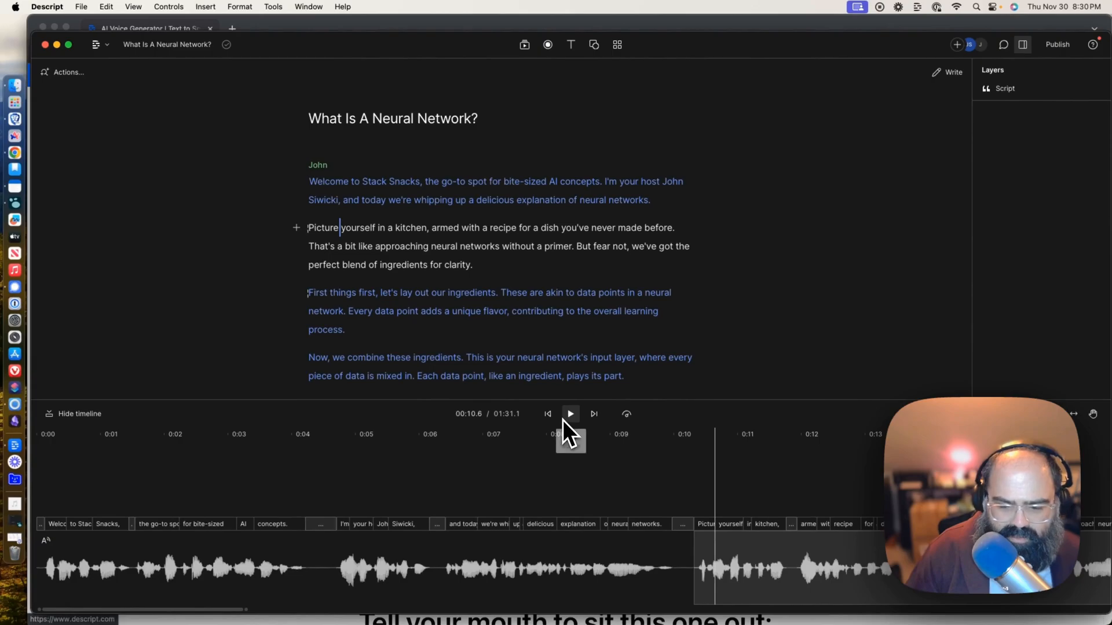
pyautogui.click(563, 418)
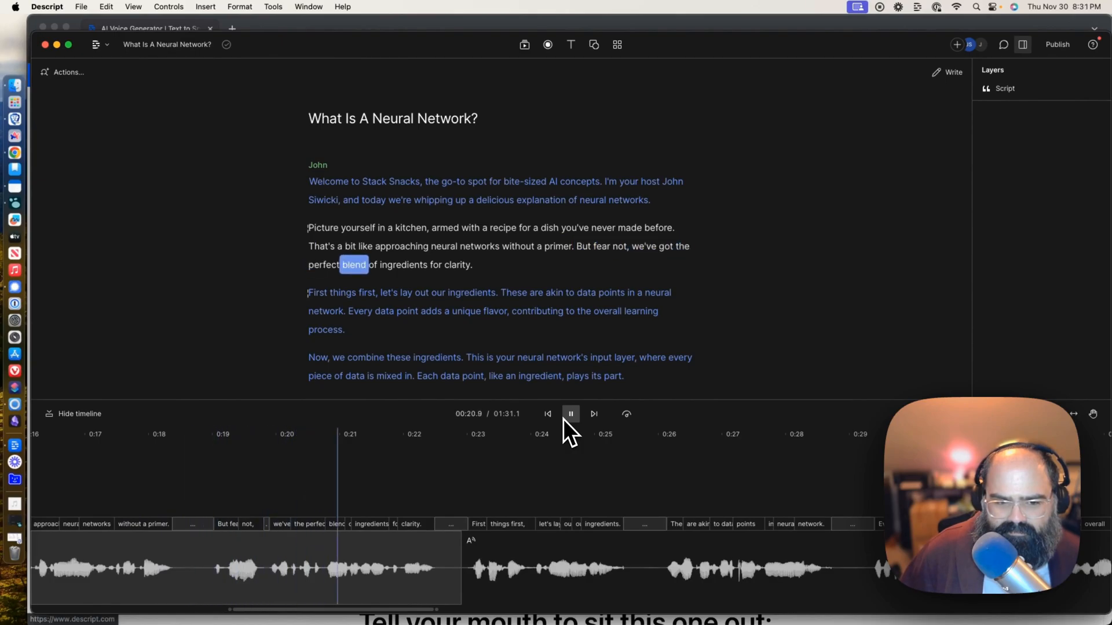
pyautogui.click(564, 414)
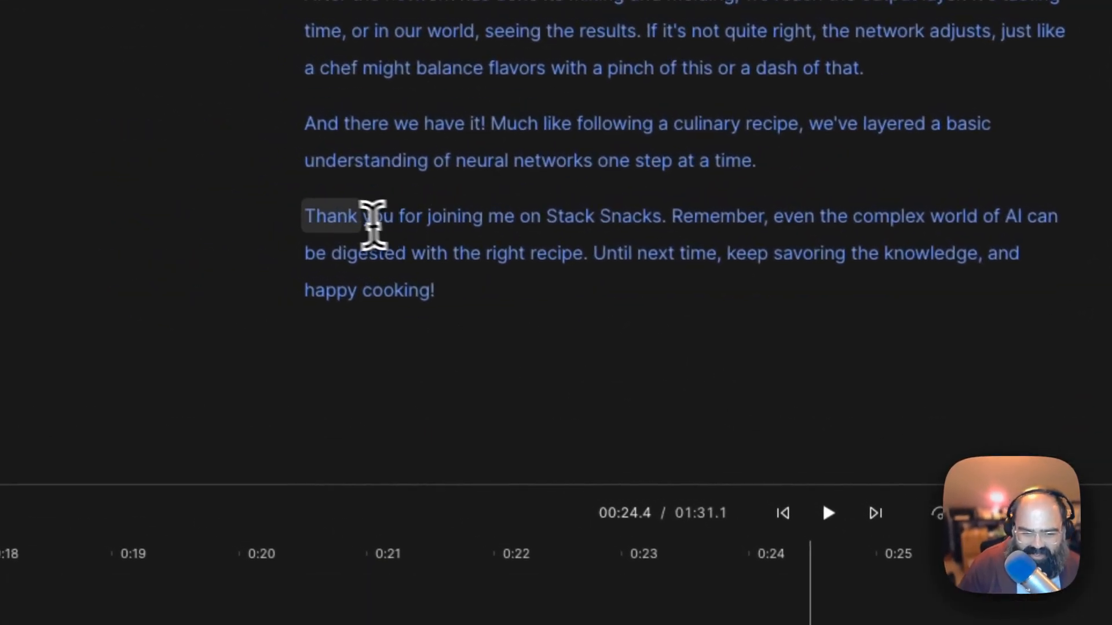
# - Listen to the start of the closing paragraph, "Thank you for joining me on Stack Snacks"
pyautogui.click(356, 219)
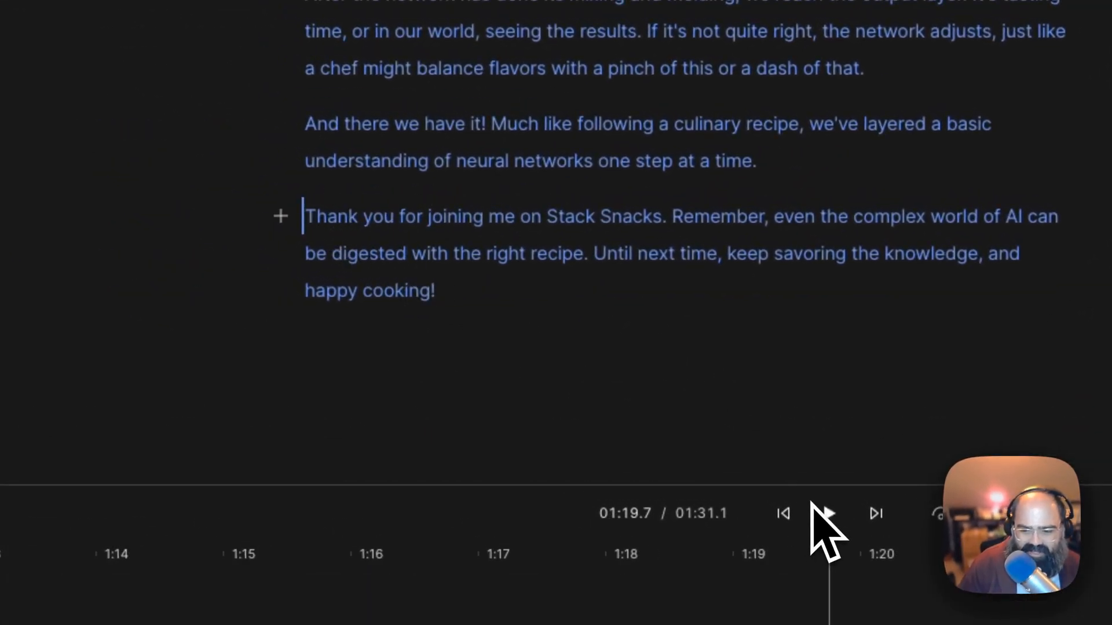
pyautogui.click(822, 514)
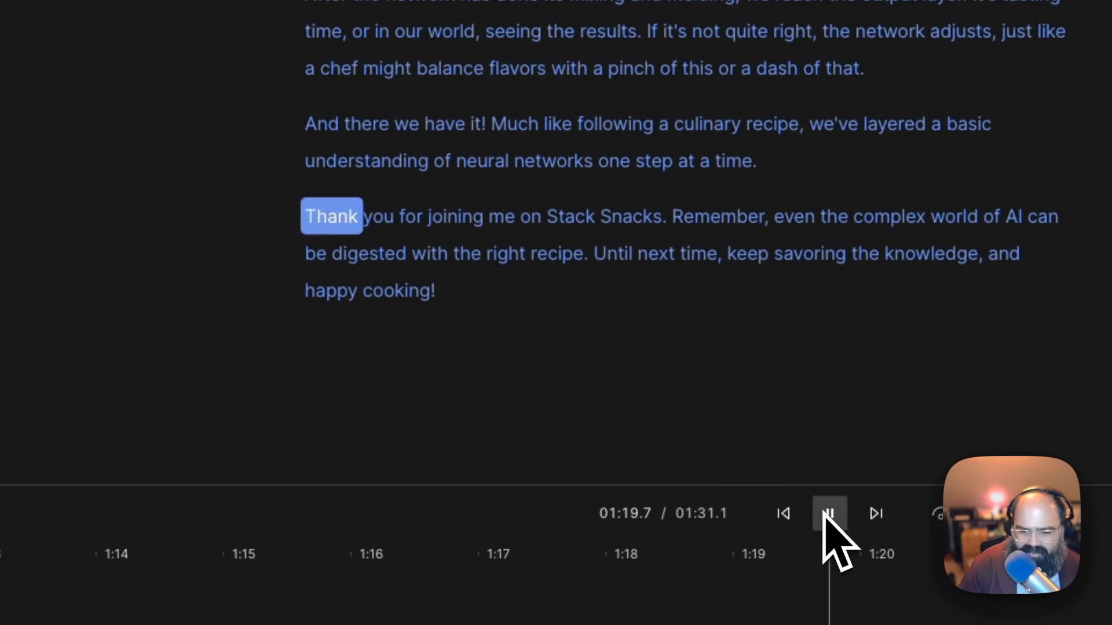
pyautogui.click(827, 515)
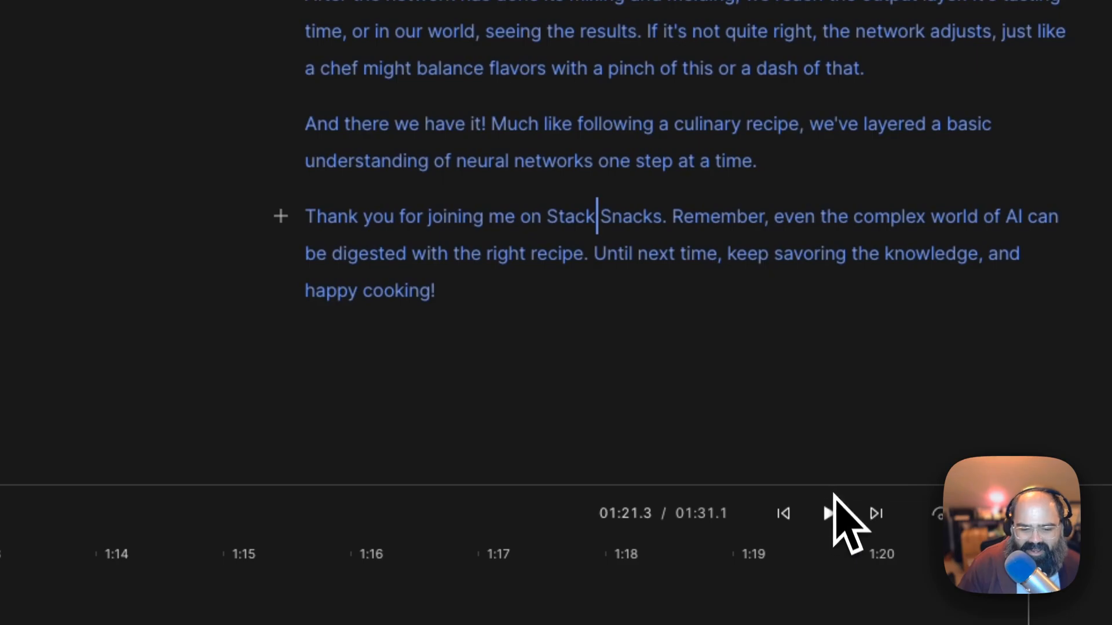
# - Return to the Test Episode project and listen to its AI-voiced audio from the beginning into the second paragraph
pyautogui.click(191, 90)
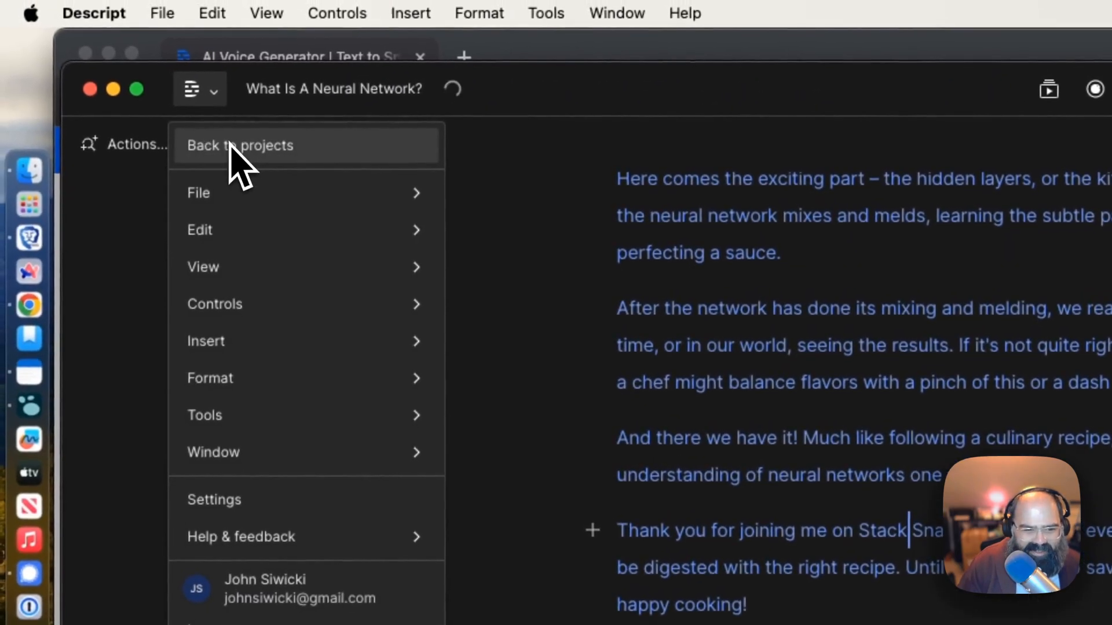
pyautogui.click(231, 148)
pyautogui.click(510, 353)
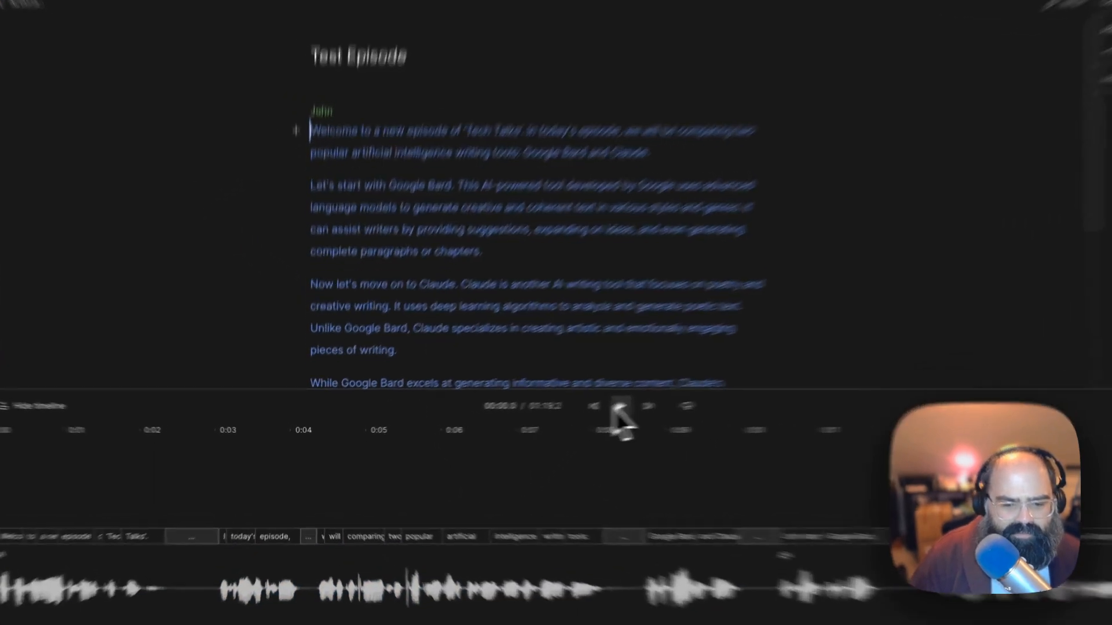
pyautogui.click(620, 406)
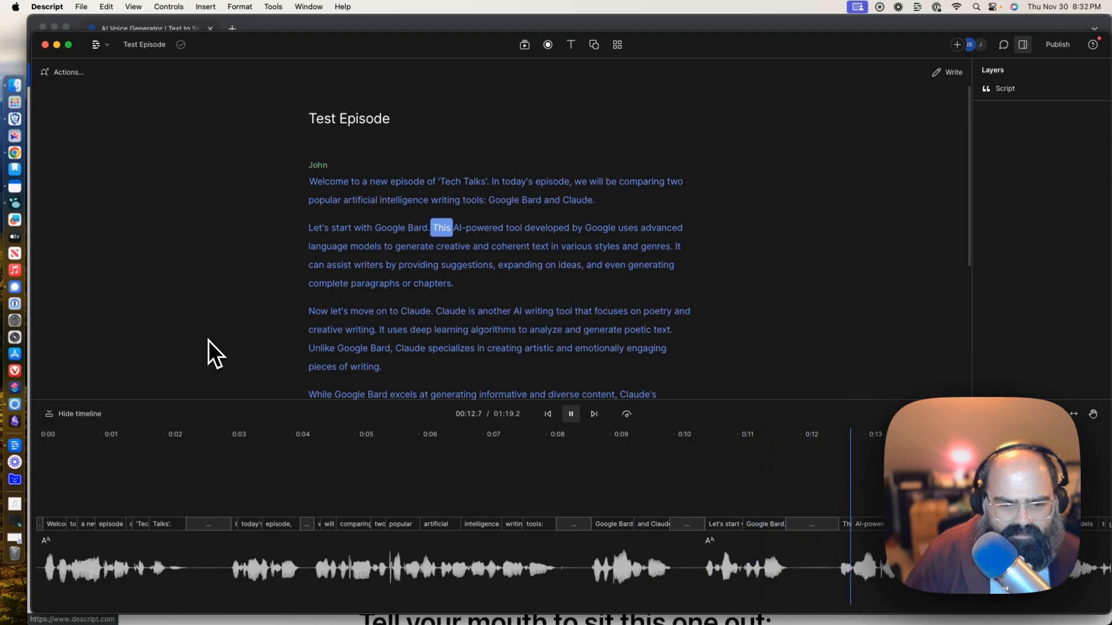
pyautogui.click(571, 413)
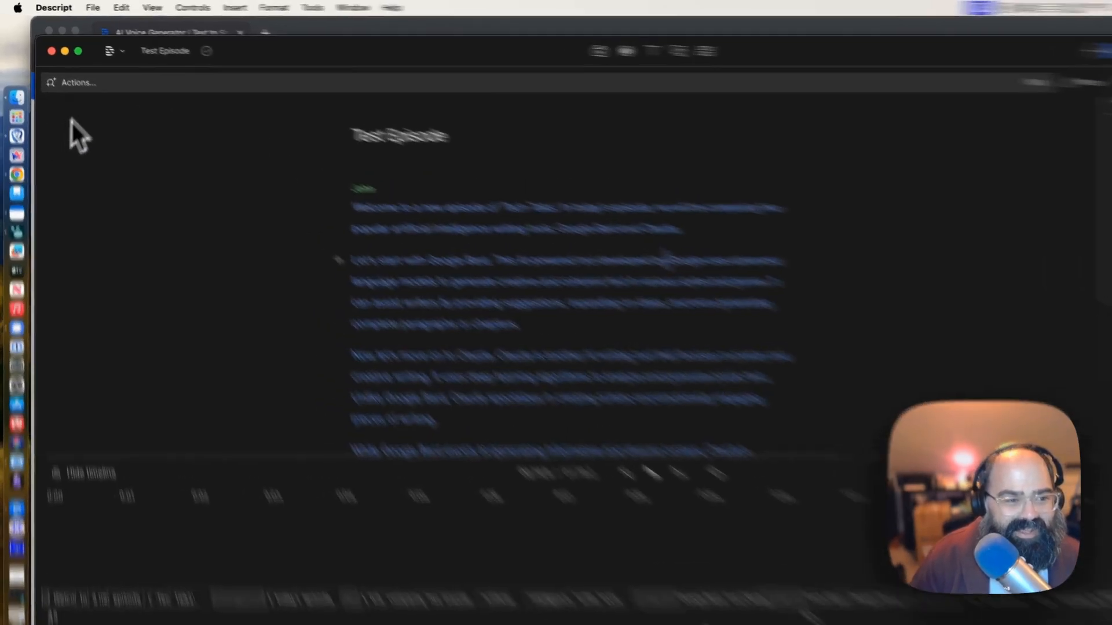
# - Look through the suggested Ask AI actions for the Test Episode script, down to shortening word gaps
pyautogui.click(85, 85)
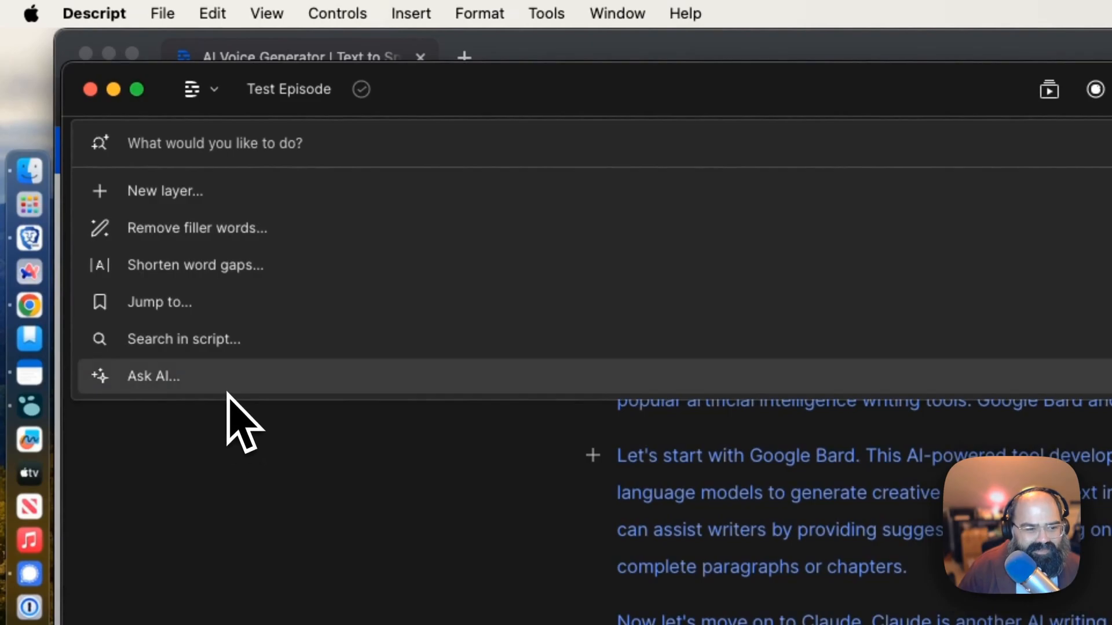
pyautogui.click(228, 389)
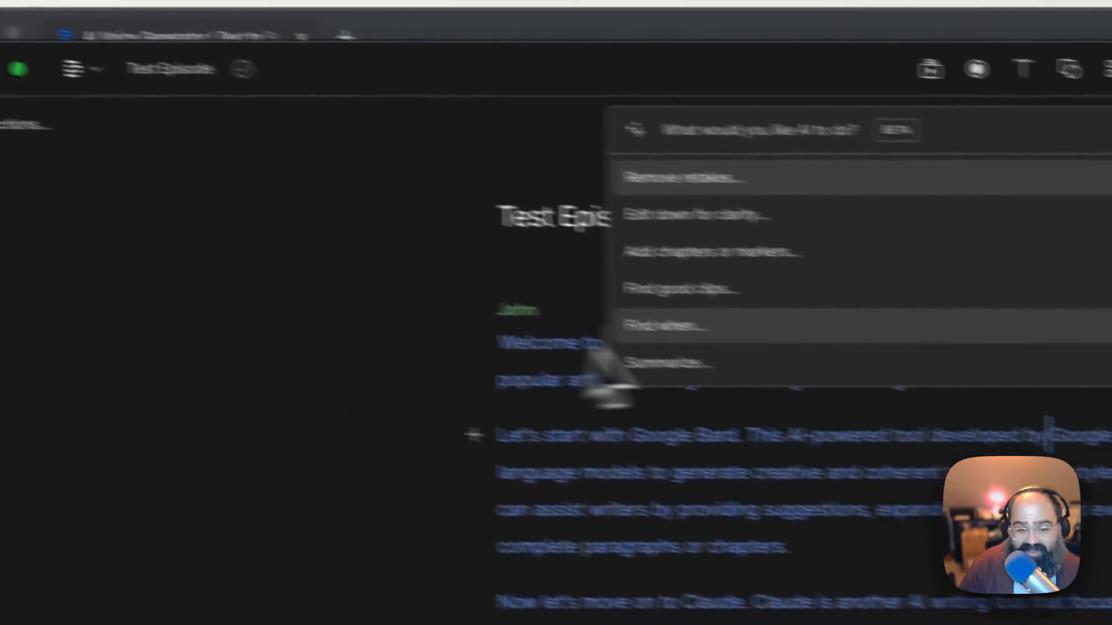
pyautogui.scroll(-3, 690, 315)
pyautogui.scroll(-4, 689, 316)
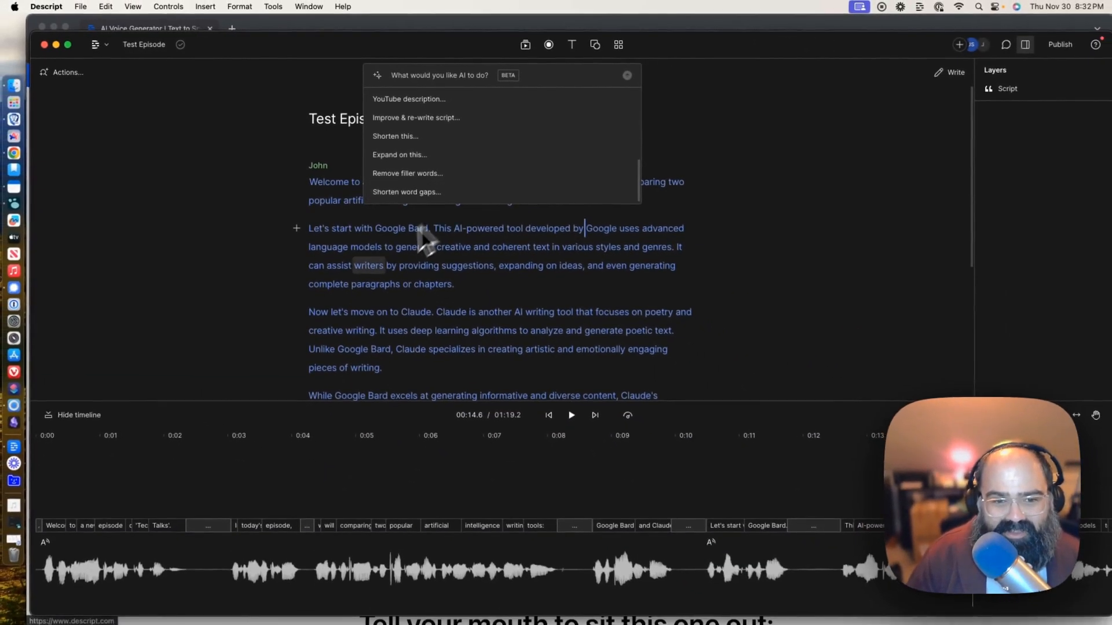
pyautogui.click(586, 405)
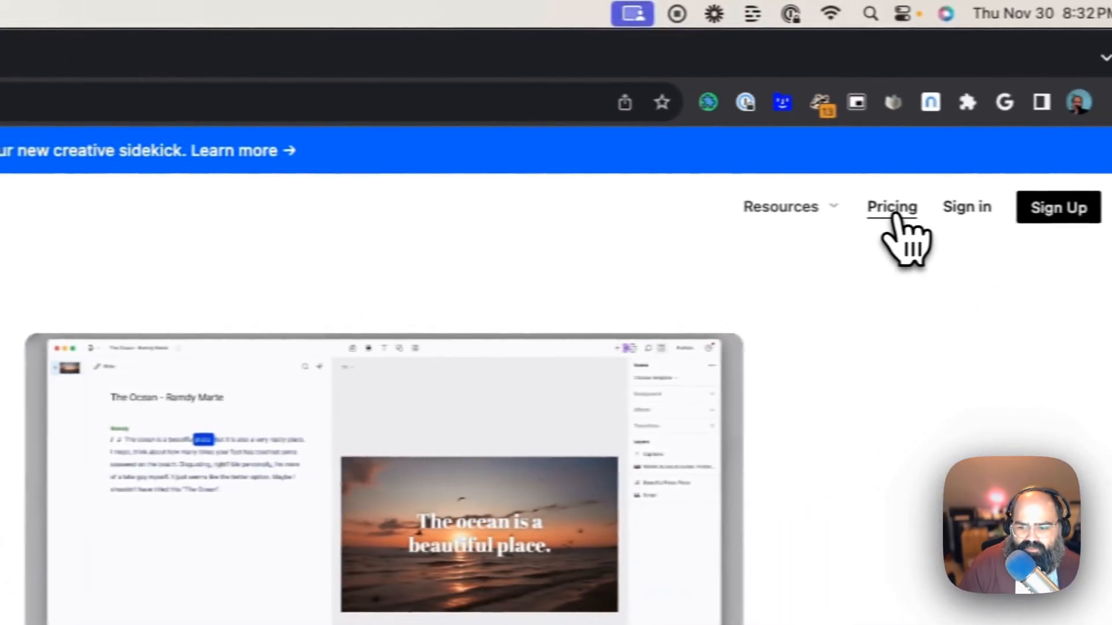
# - Switch to the Descript website in Chrome and examine the prices and key features of its plans
pyautogui.click(868, 213)
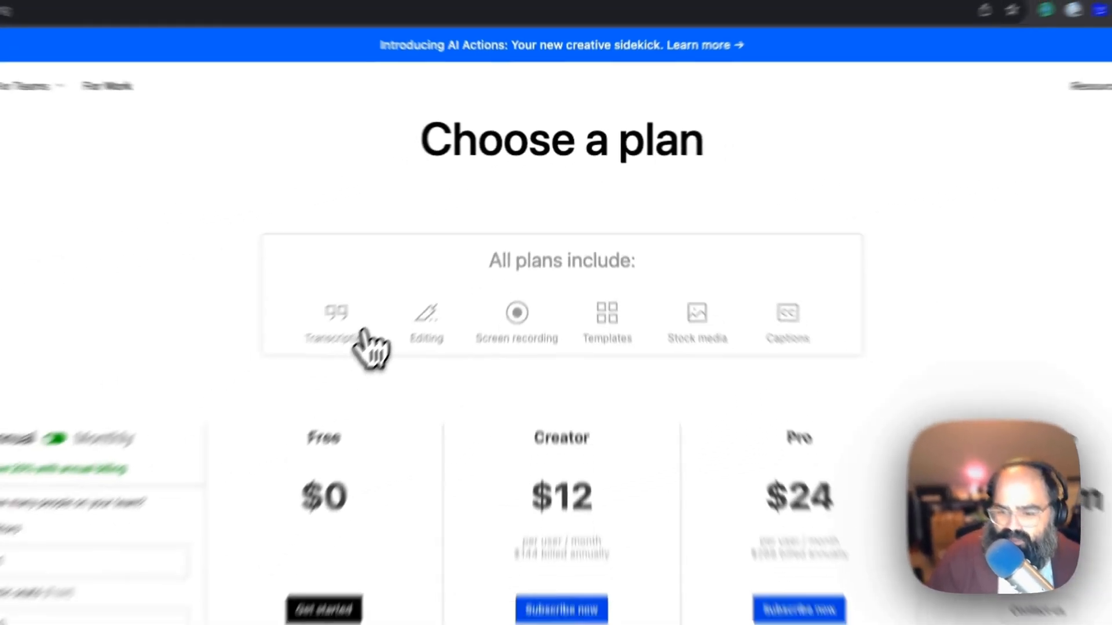
pyautogui.scroll(-3, 434, 280)
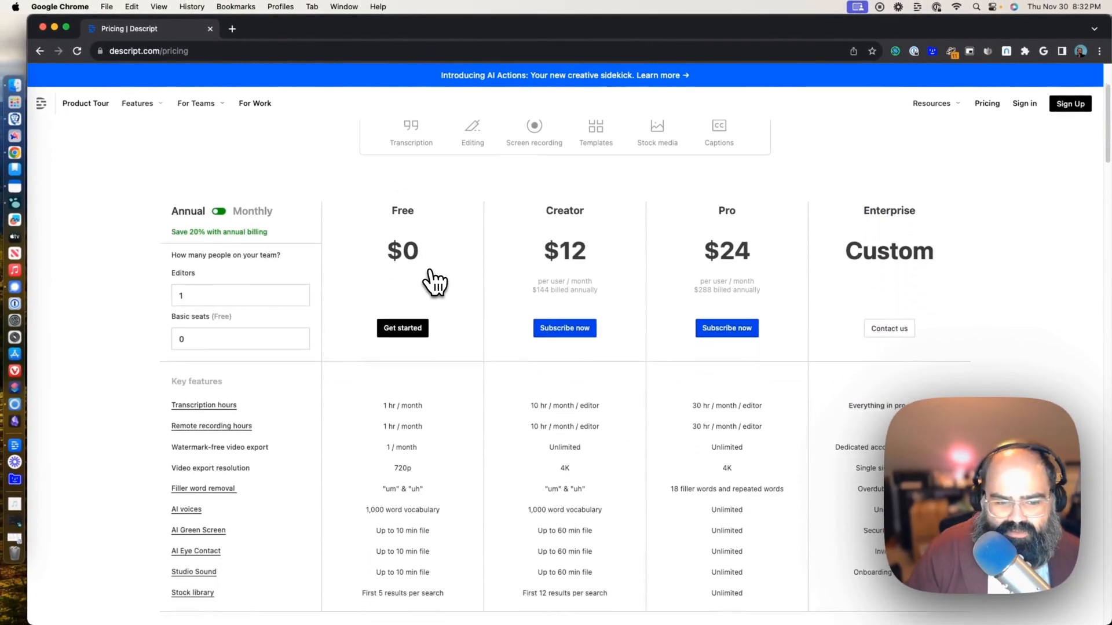
# - Compare the AI voices vocabulary allowance across the Free, Creator and Pro plans in the key features table
pyautogui.scroll(-3, 435, 281)
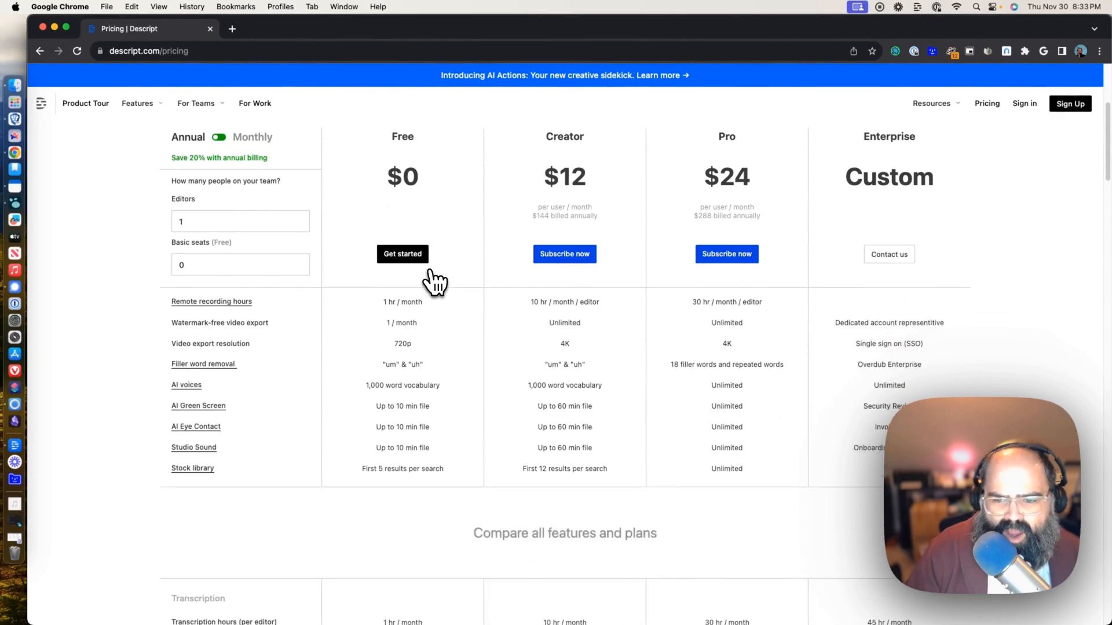
pyautogui.scroll(3, 434, 282)
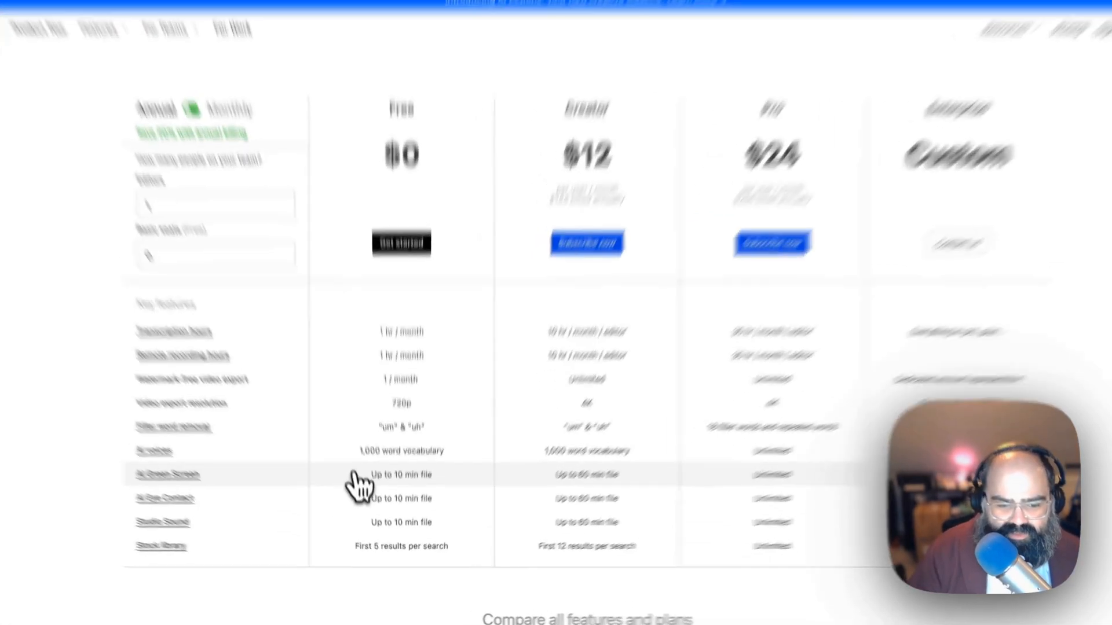
pyautogui.tripleClick(371, 472)
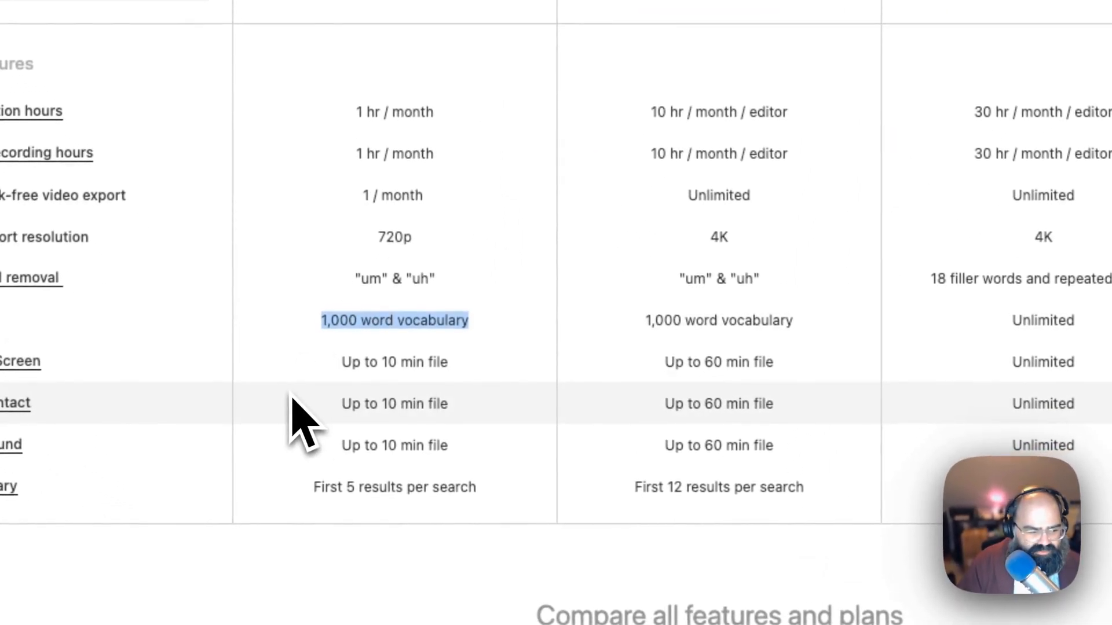
pyautogui.moveTo(646, 320); pyautogui.dragTo(676, 320)
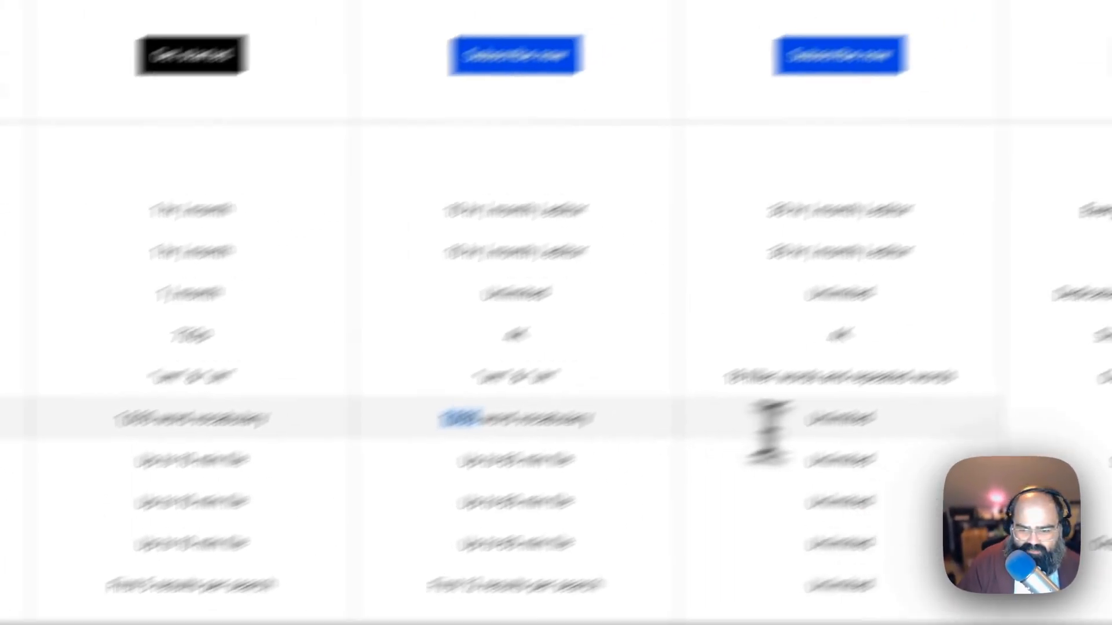
pyautogui.doubleClick(1042, 320)
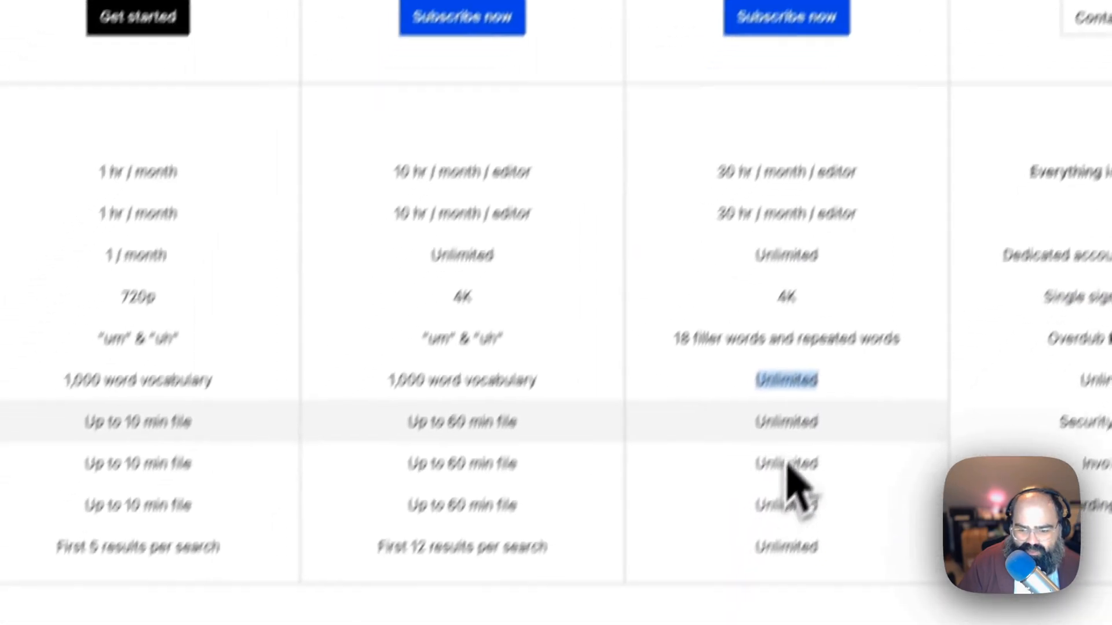
pyautogui.tripleClick(555, 322)
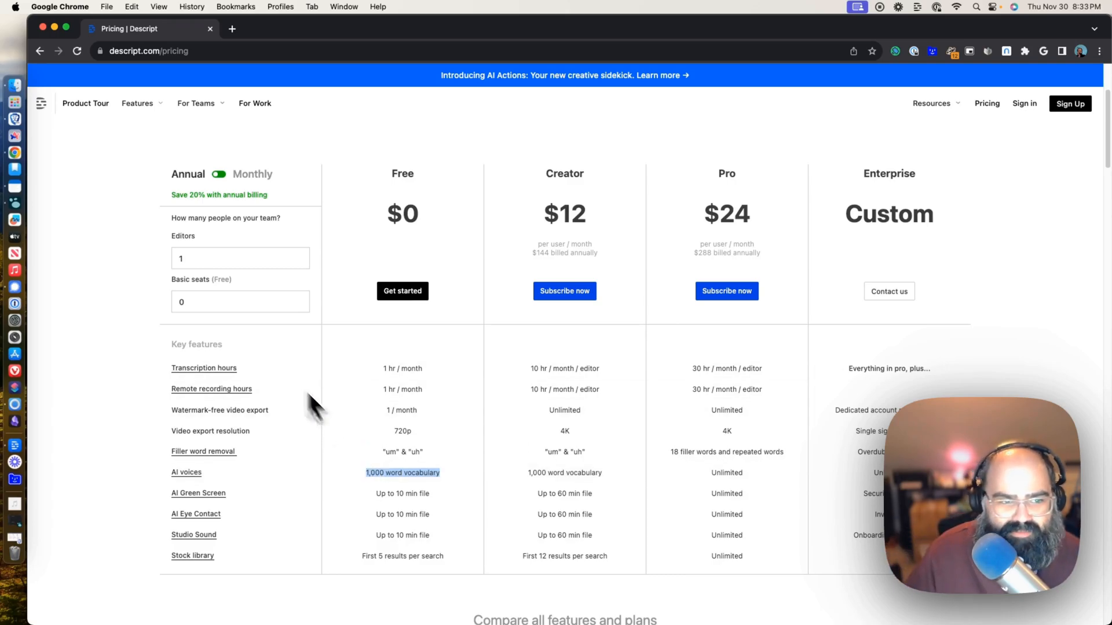
# - Switch back to the Test Episode project in Descript and enlarge the timeline area upward into the script
pyautogui.click(14, 445)
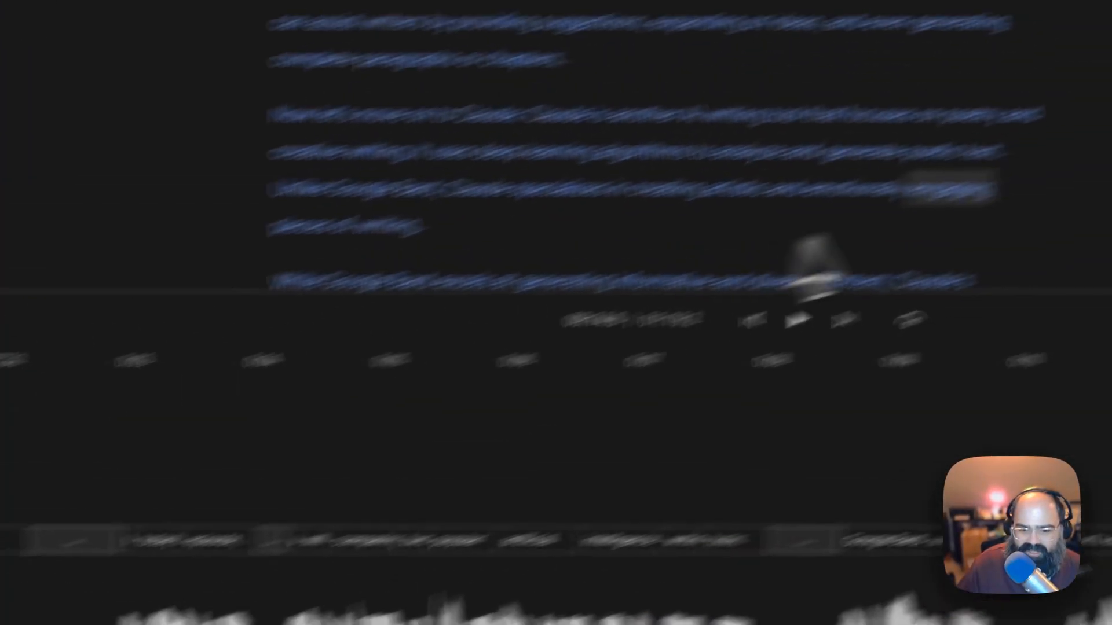
pyautogui.moveTo(502, 359); pyautogui.dragTo(548, 150)
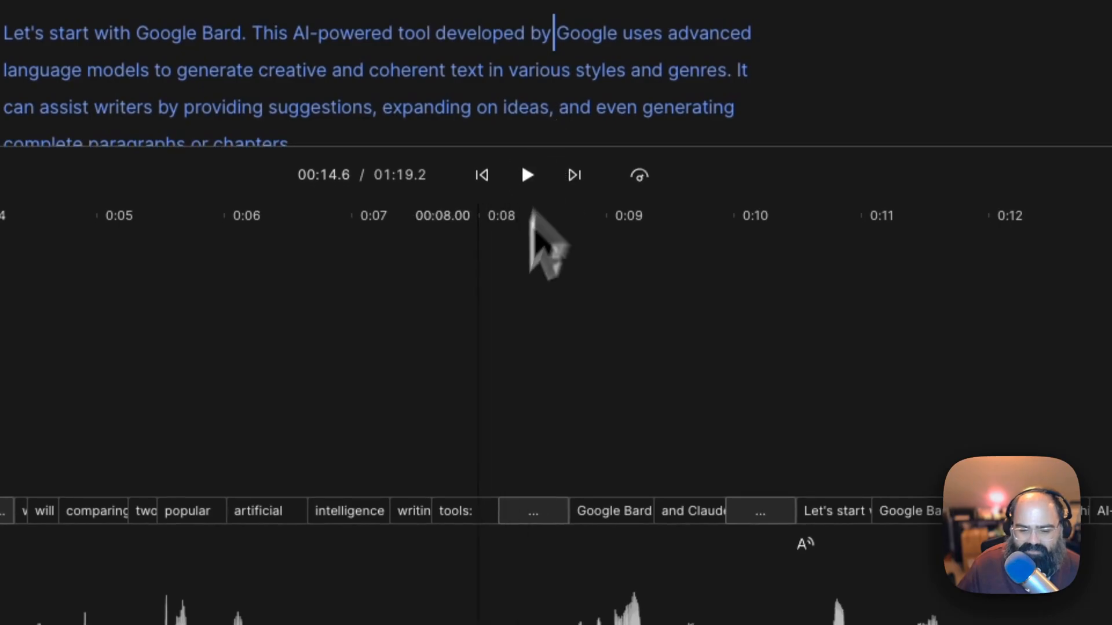